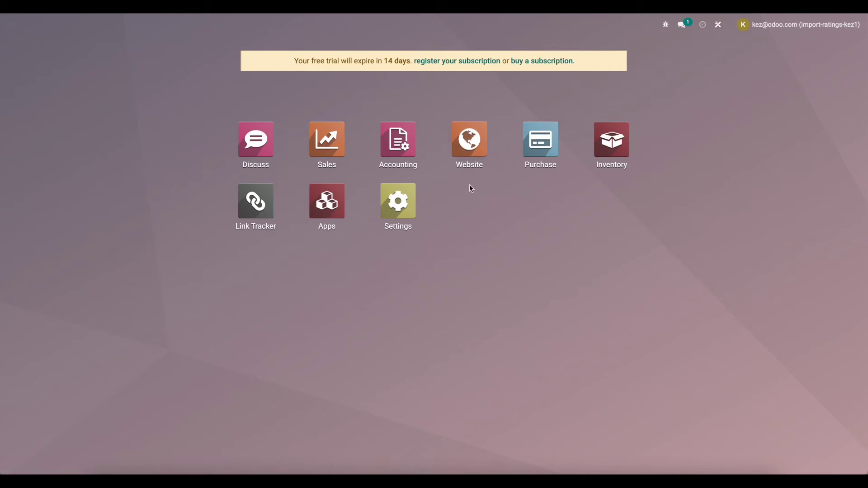
Open the product list of the Website app, create a product named "Product 1" and save it
click(471, 149)
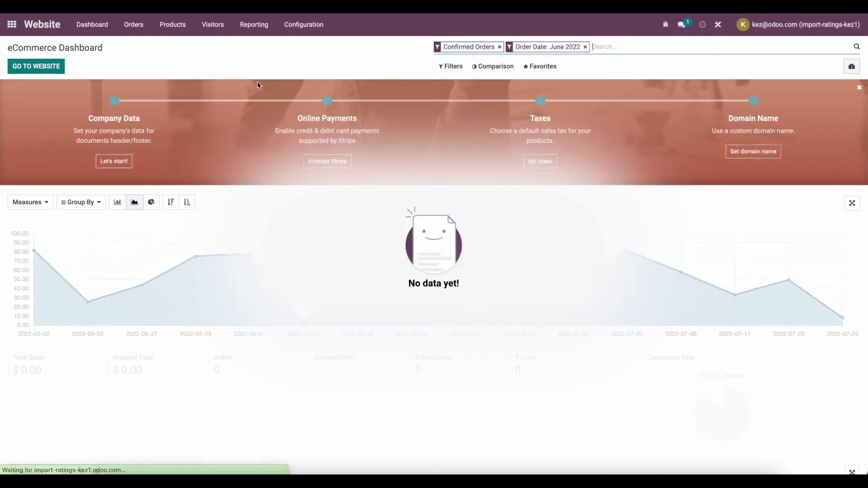
click(173, 25)
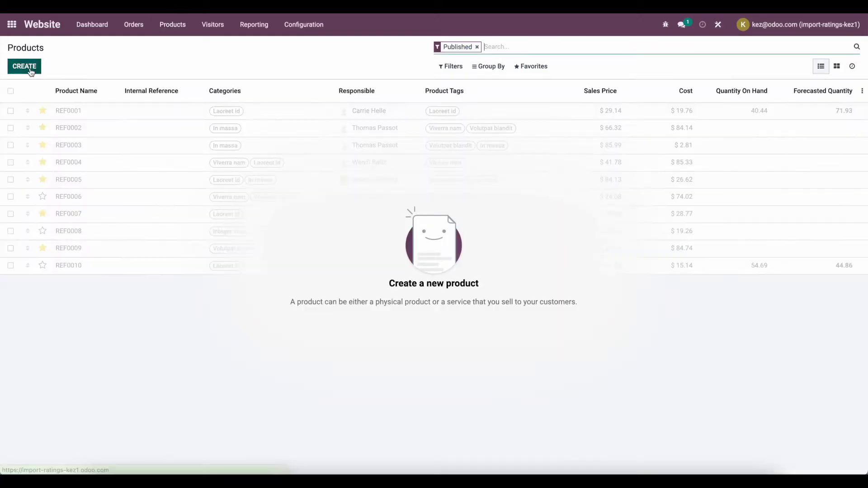
click(27, 68)
click(159, 158)
text(Product 1)
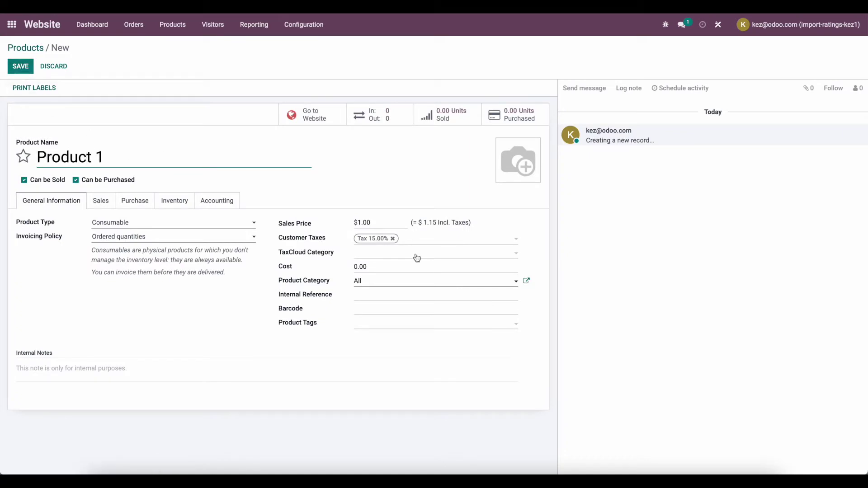
click(21, 67)
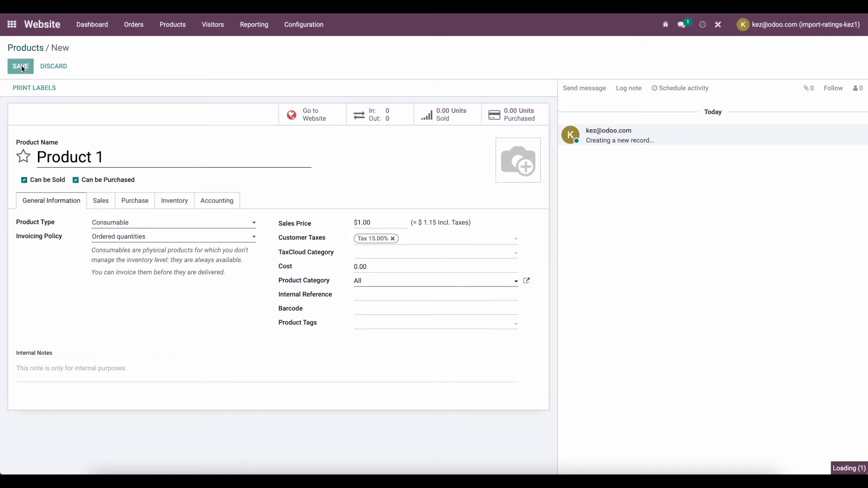
Create another product named "Product 2" and save it
click(56, 73)
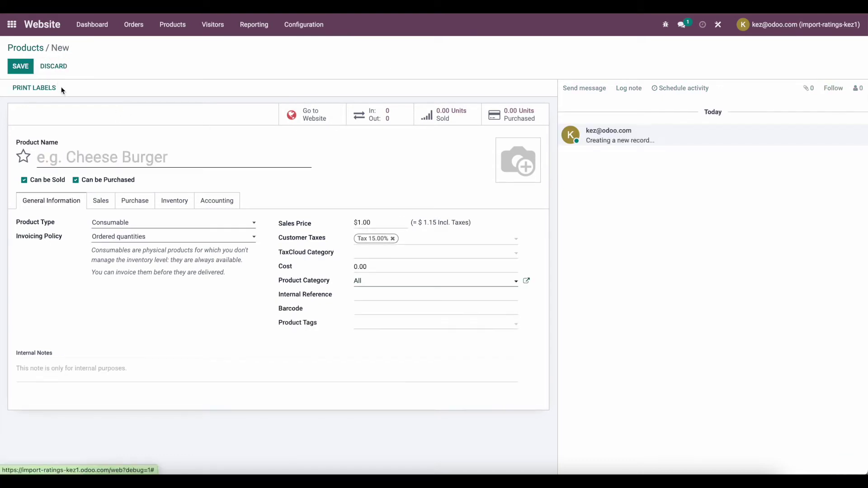
text(Product 1)
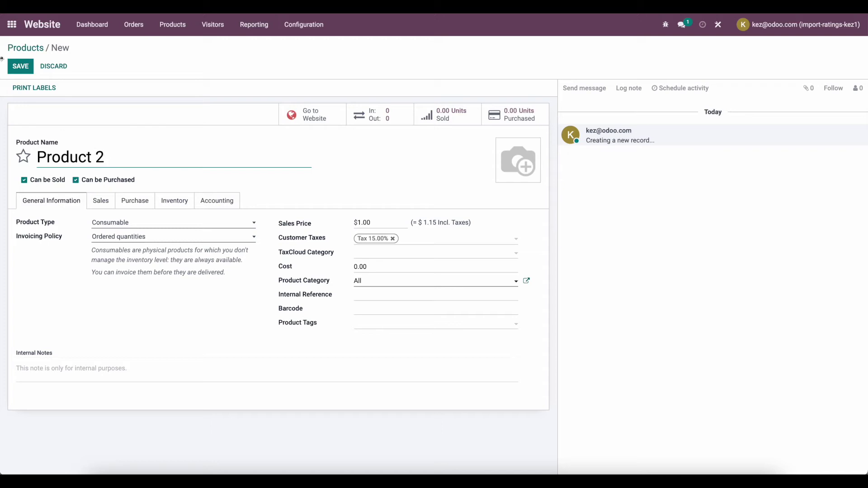
click(27, 69)
Return to the product list, remove its Published filter and select both products
click(32, 50)
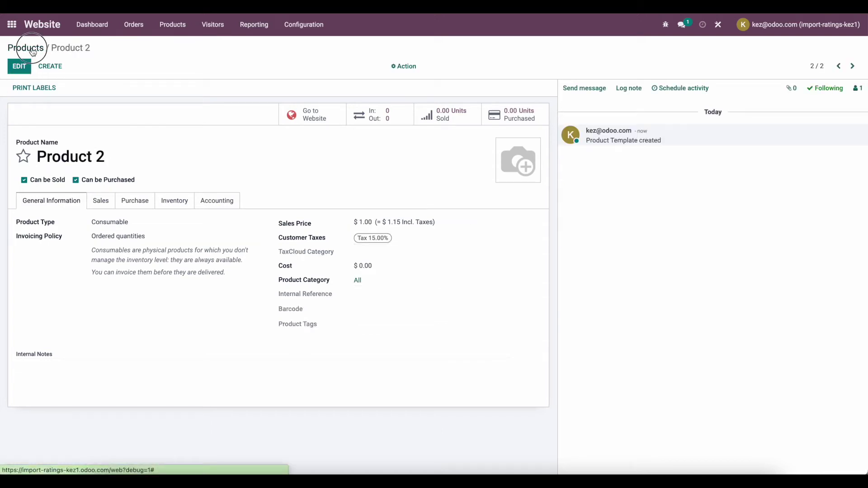
click(477, 47)
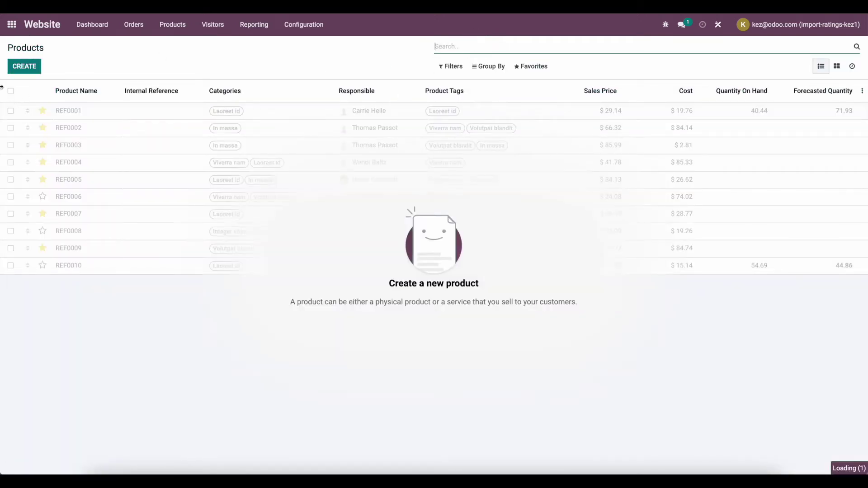
click(11, 91)
click(412, 68)
click(294, 72)
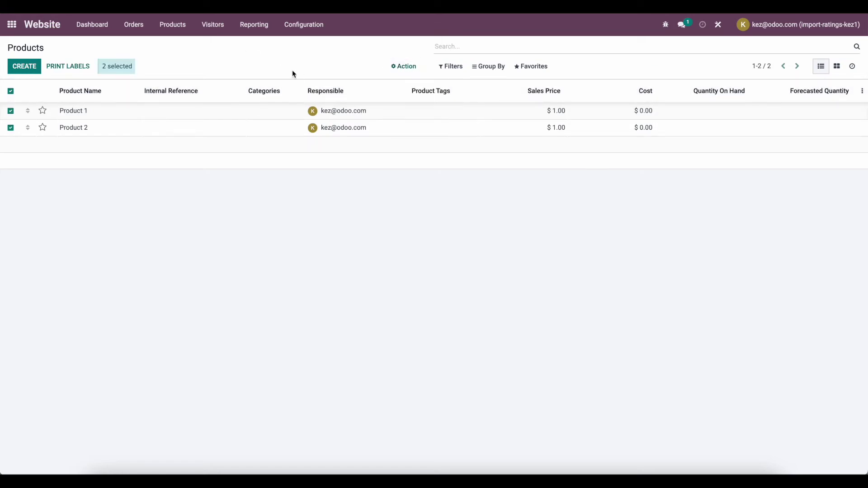
Show the Is Published column in the product list and mark both selected products as published
click(862, 91)
click(794, 143)
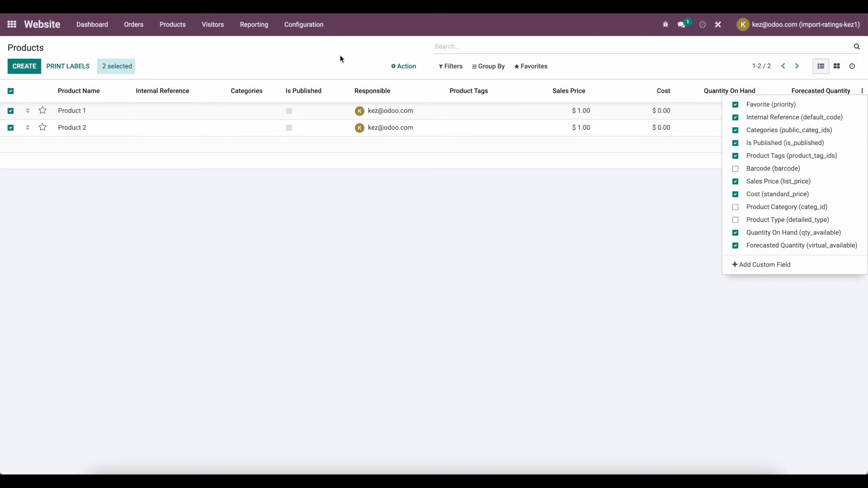
click(289, 116)
click(289, 116)
click(290, 116)
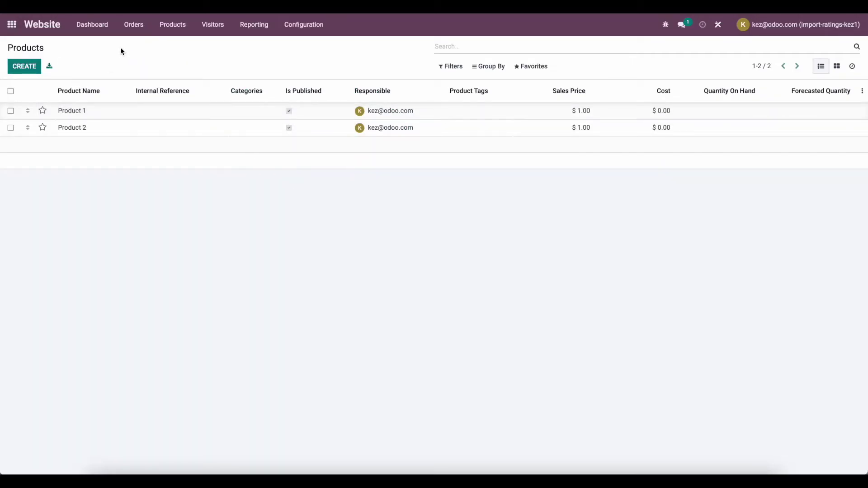
Open the website in a separate browser tab and display the shop page of Product 1
click(50, 66)
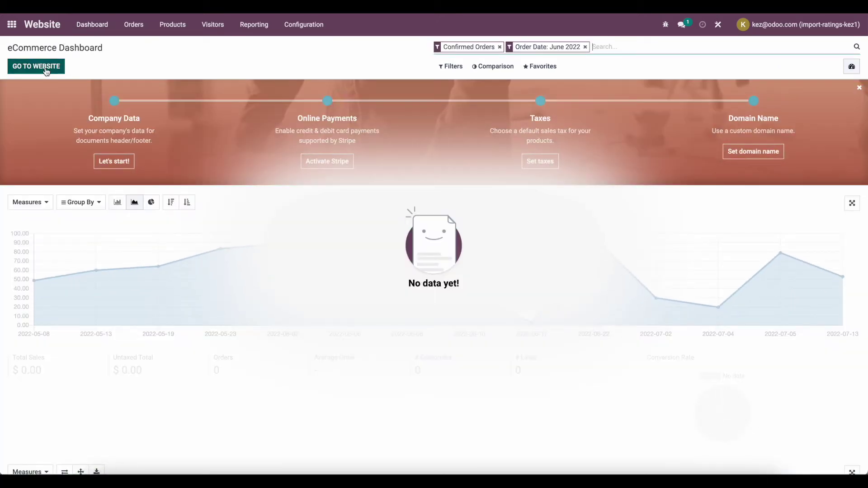
right_click(50, 71)
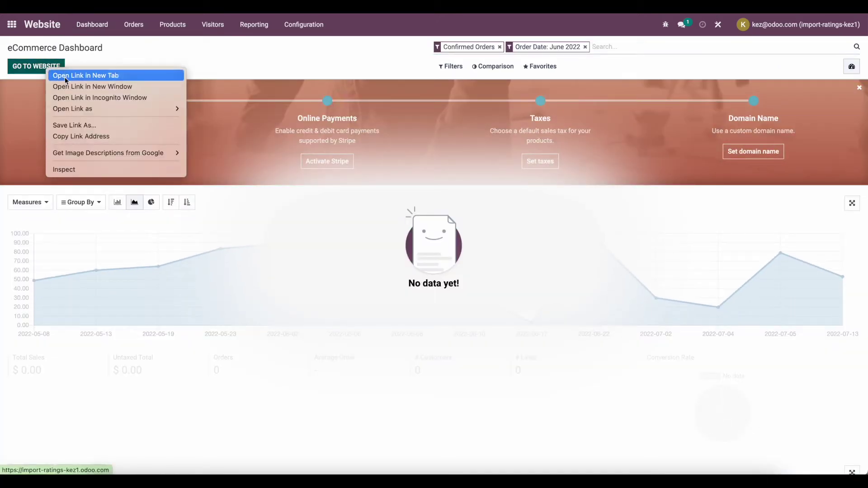
click(65, 78)
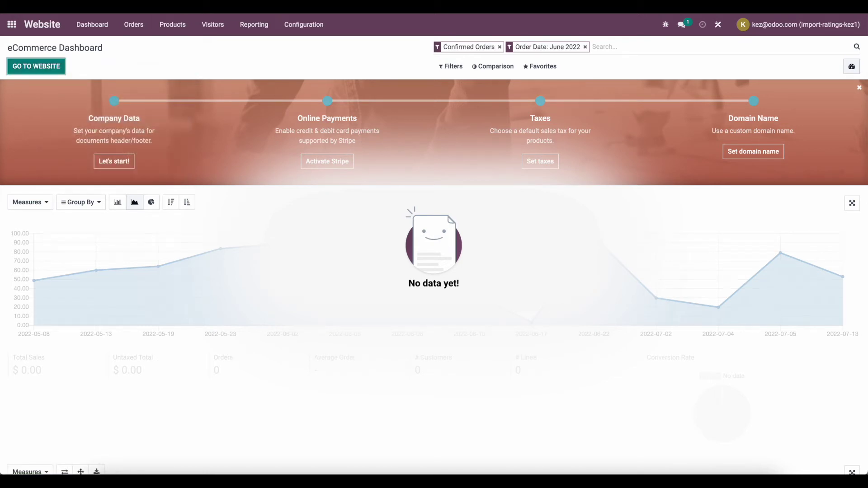
key(ctrl+Tab)
click(262, 52)
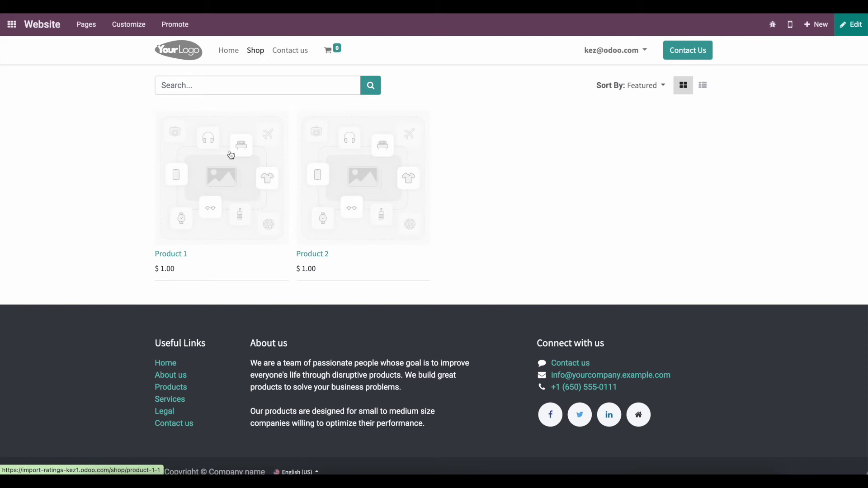
click(231, 155)
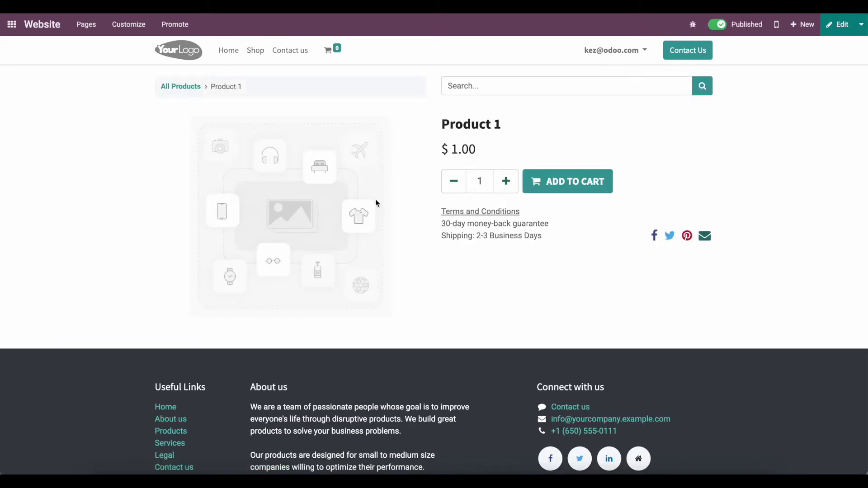
Enable the Discussion and Rating option for product pages and expand the Customer Reviews section of Product 1
click(128, 25)
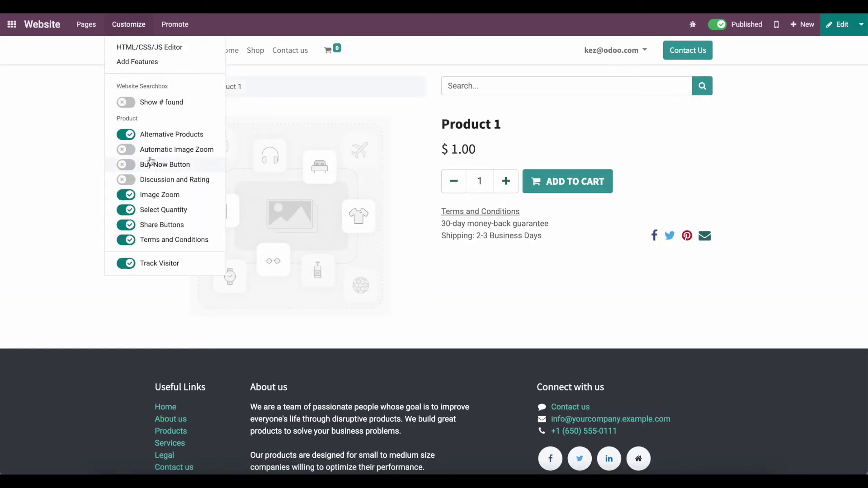
click(133, 179)
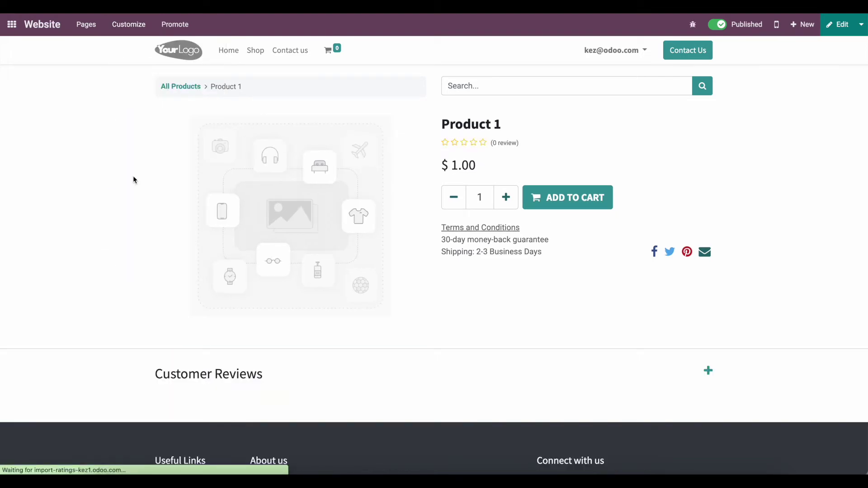
click(442, 371)
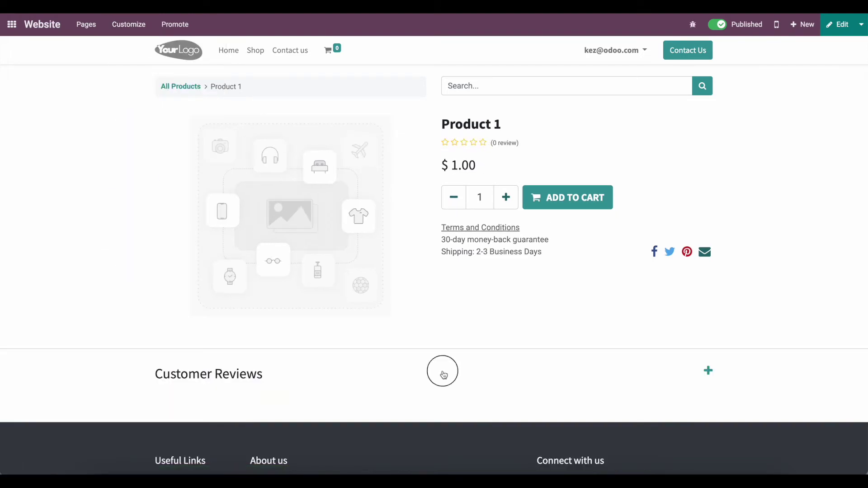
scroll(443, 373, down, 3)
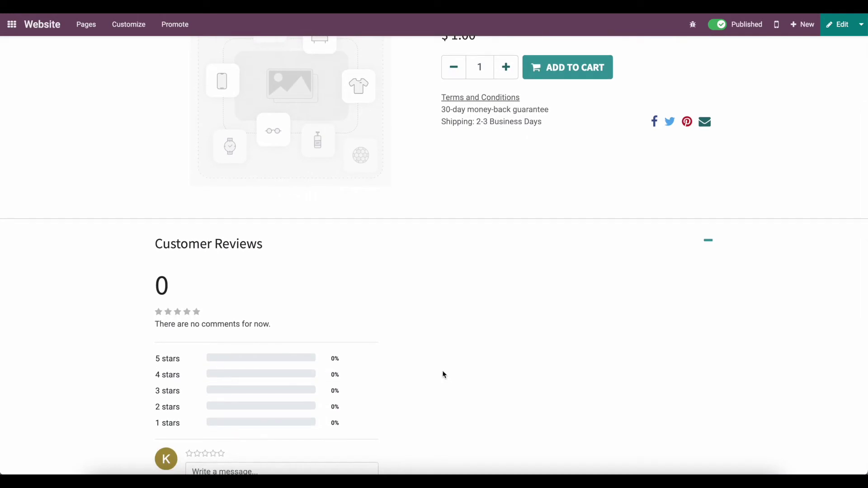
scroll(444, 374, down, 2)
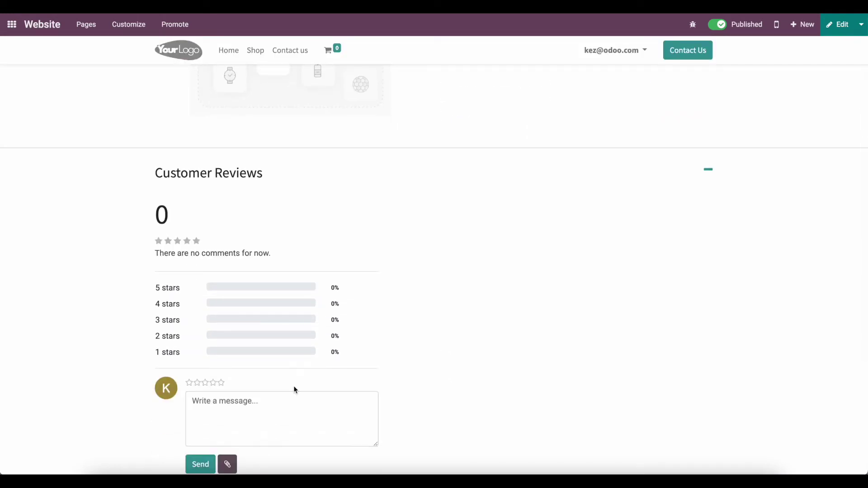
scroll(259, 390, down, 1)
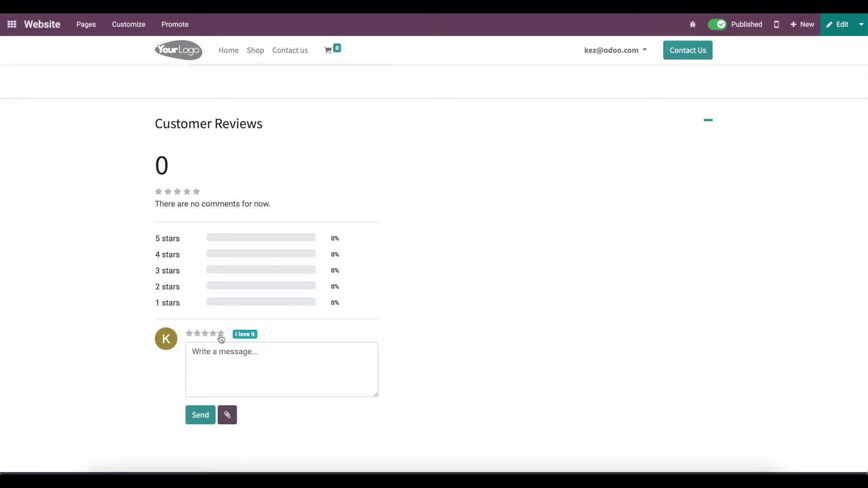
Post a four-star customer review on Product 1 with the message "This product is great!"
click(218, 353)
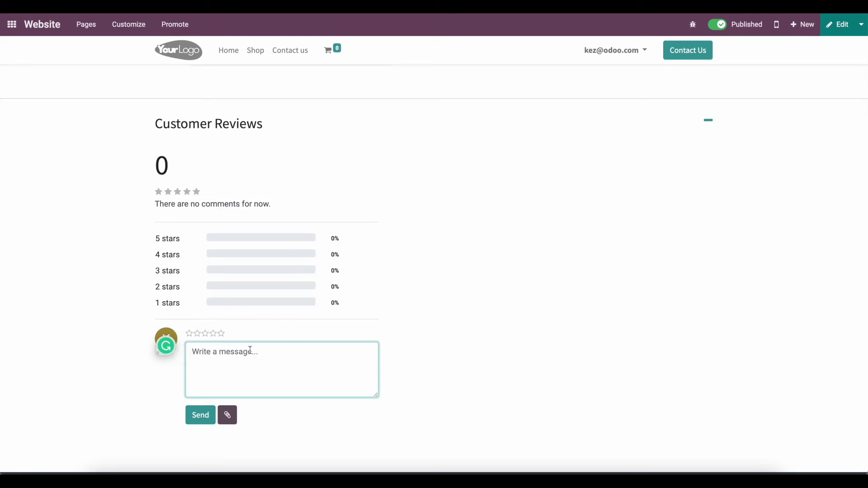
click(262, 340)
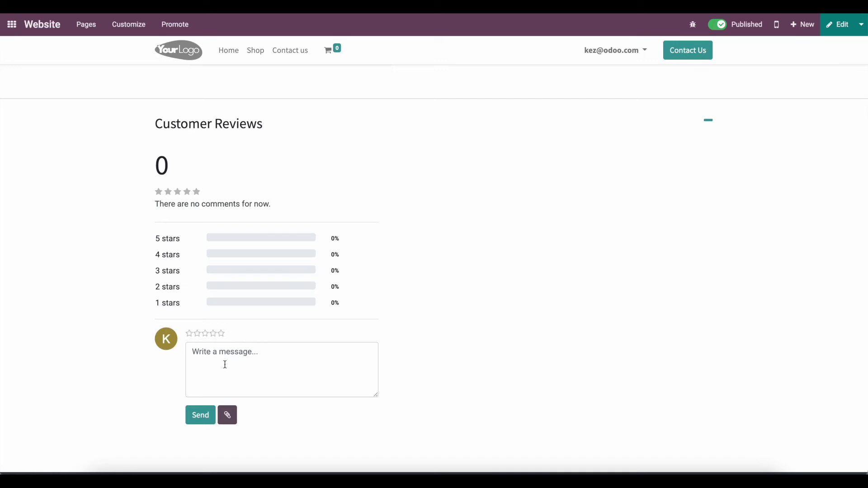
click(214, 335)
click(223, 367)
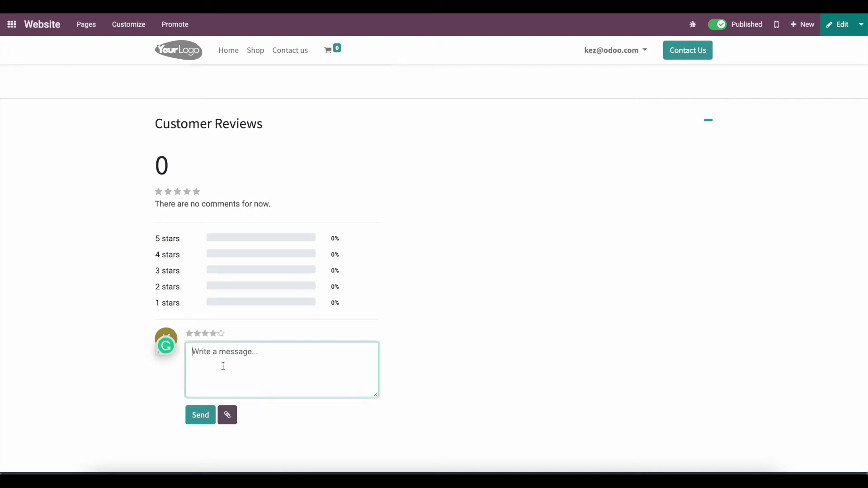
text(This product is great!)
click(200, 415)
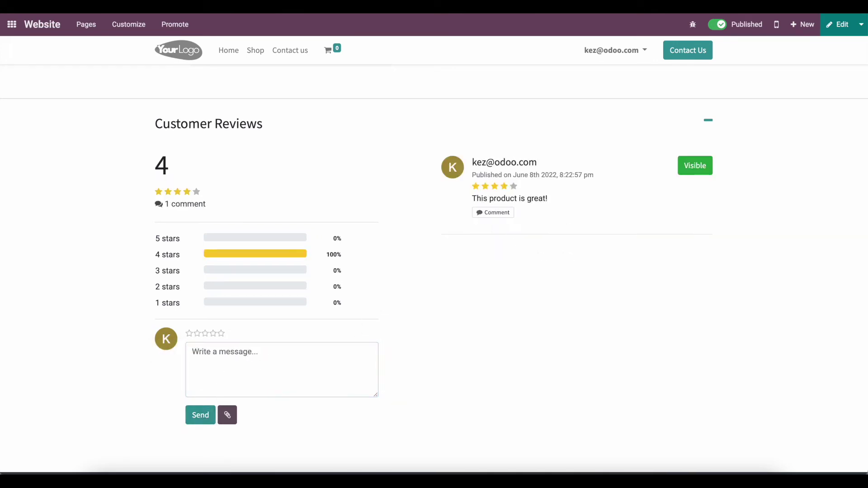
Check the posted review on the shop page, and examine its message in the log of Product 1's backend record
mouse_move(546, 191)
mouse_down()
mouse_move(455, 194)
mouse_move(484, 188)
mouse_move(477, 192)
mouse_move(551, 200)
mouse_up()
click(556, 205)
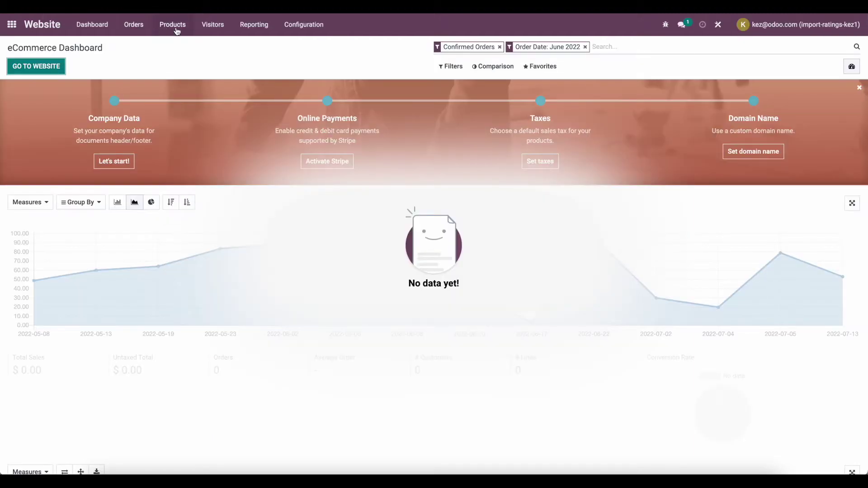
click(176, 30)
click(186, 43)
click(136, 111)
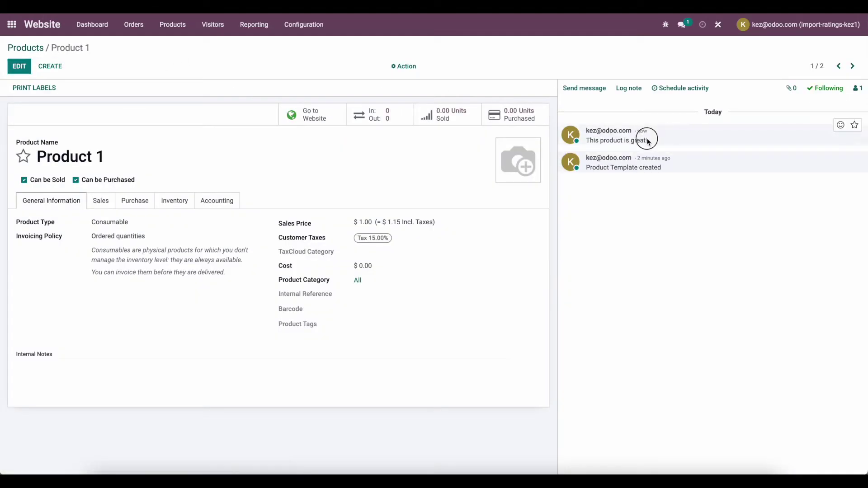
drag(649, 138, 585, 132)
click(656, 134)
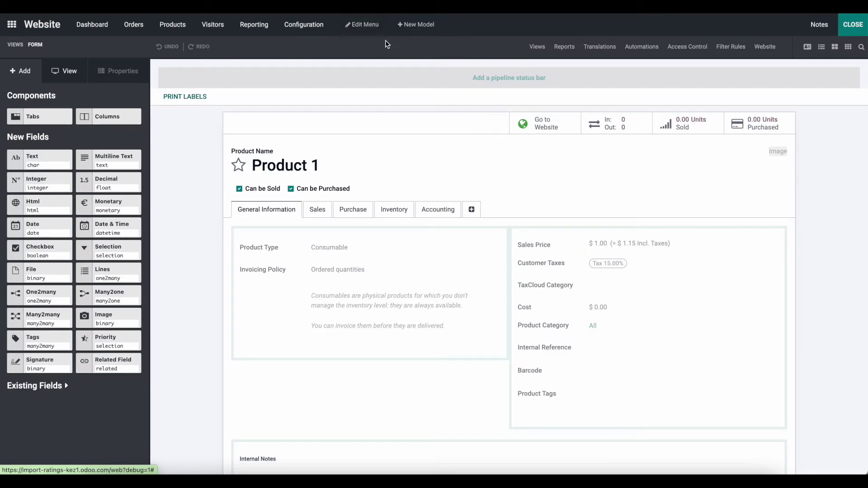
Add a menu named "Ratings" to the Website app in Studio, linked to the existing rating model
click(360, 25)
click(568, 449)
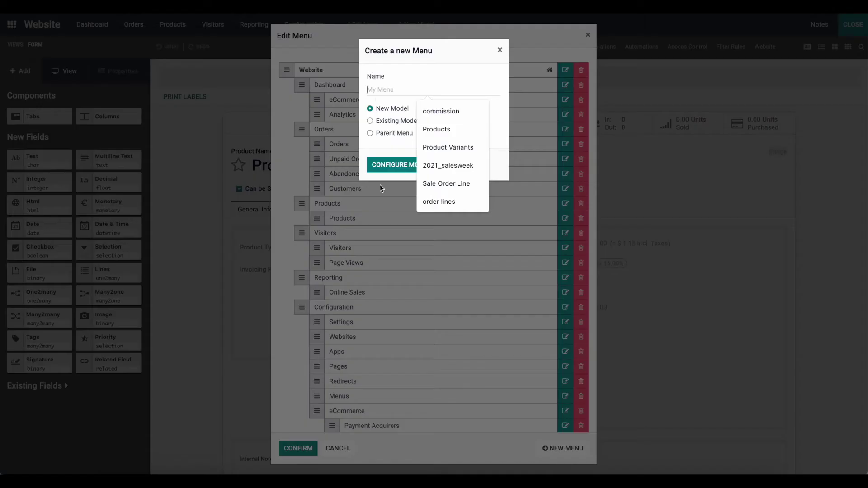
text(Ratings)
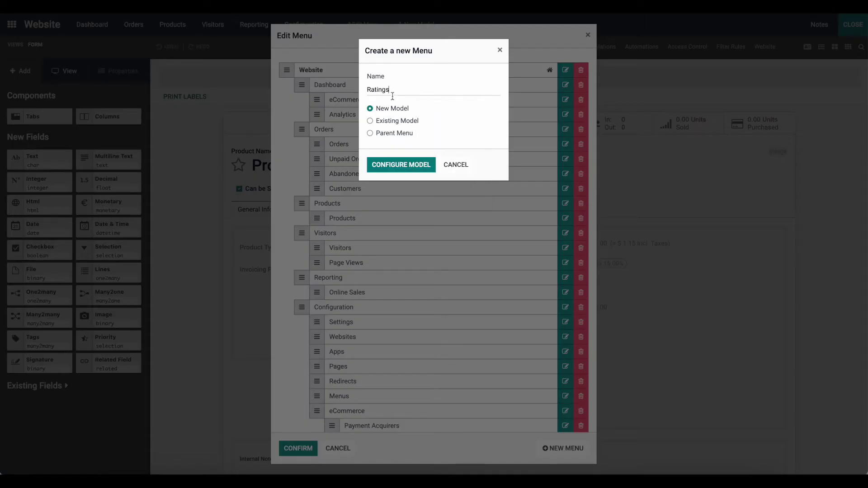
click(379, 120)
click(395, 167)
text(rating)
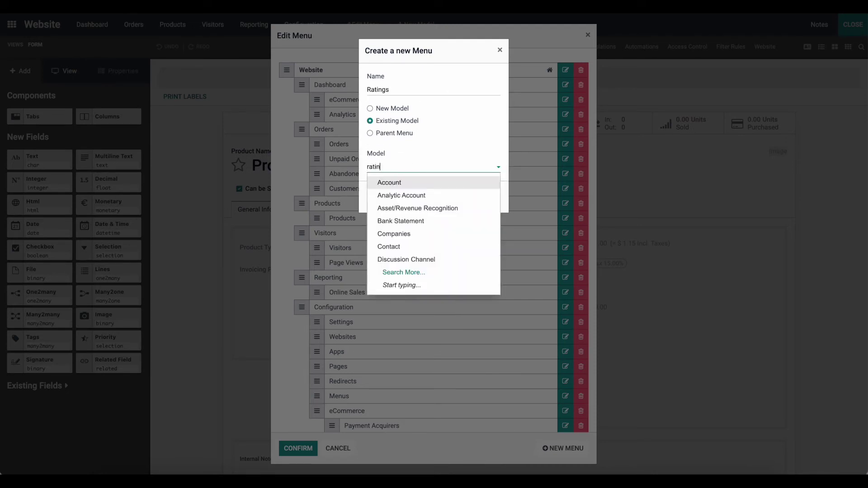
click(402, 182)
click(389, 197)
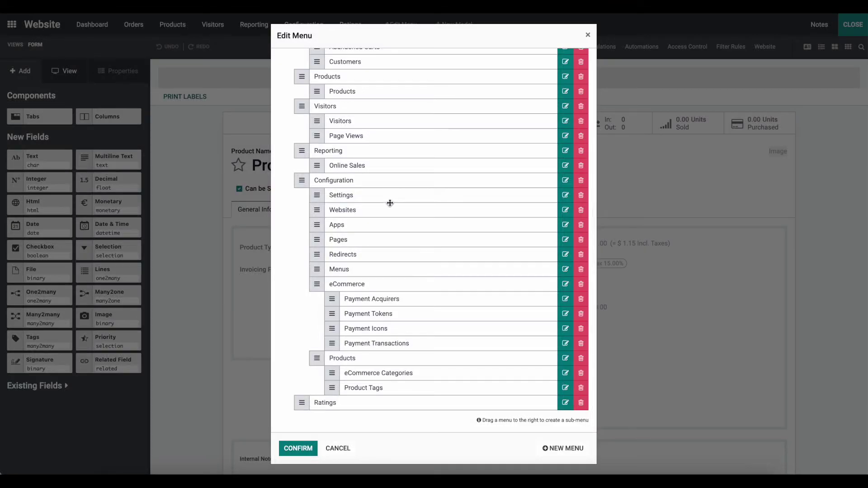
Add a menu named "Messages" linked to the existing Message model, and save the Website app's menu changes
click(564, 448)
text(Messages)
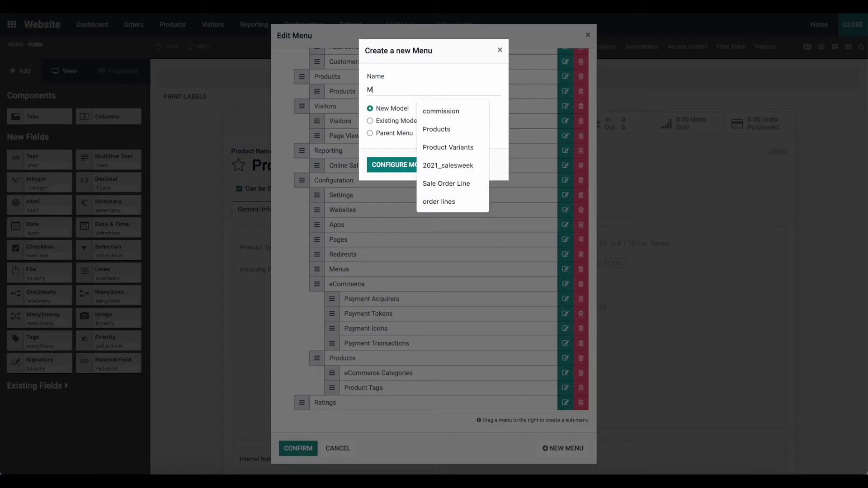
click(384, 120)
click(397, 167)
text(messa)
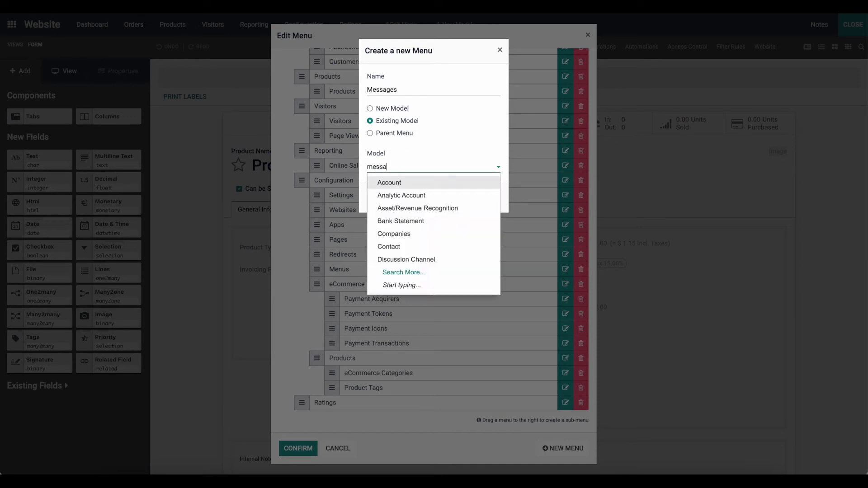
text(ge)
click(393, 181)
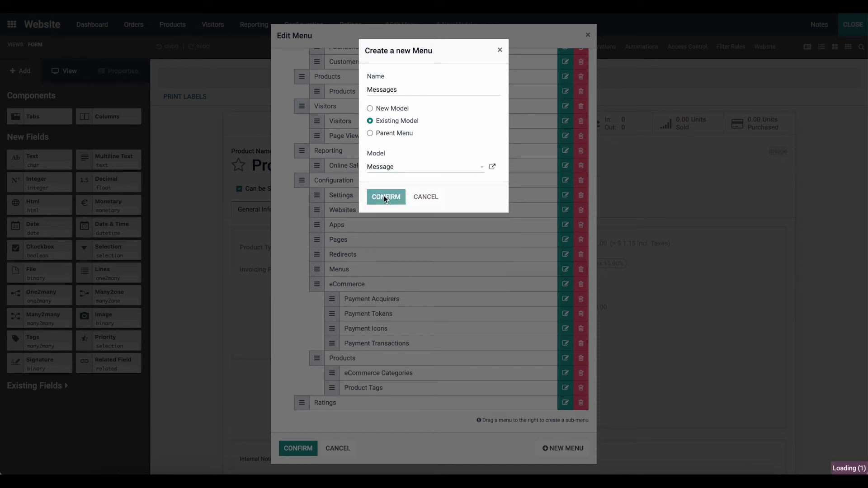
click(384, 198)
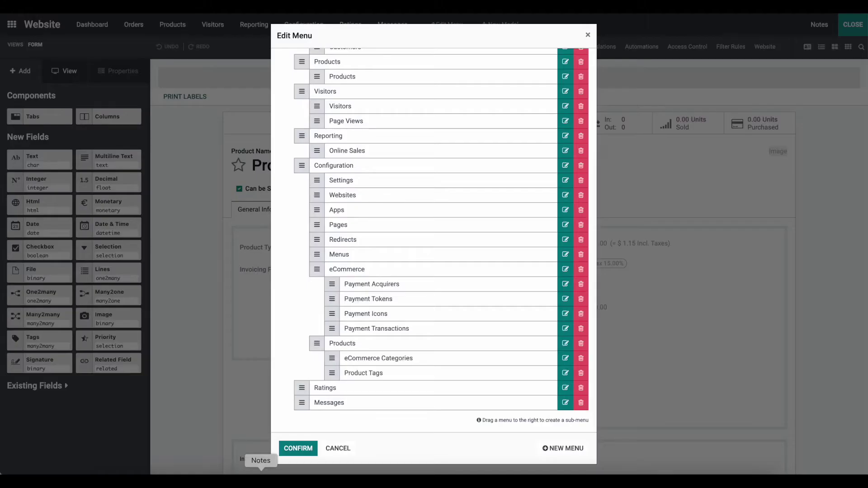
click(297, 448)
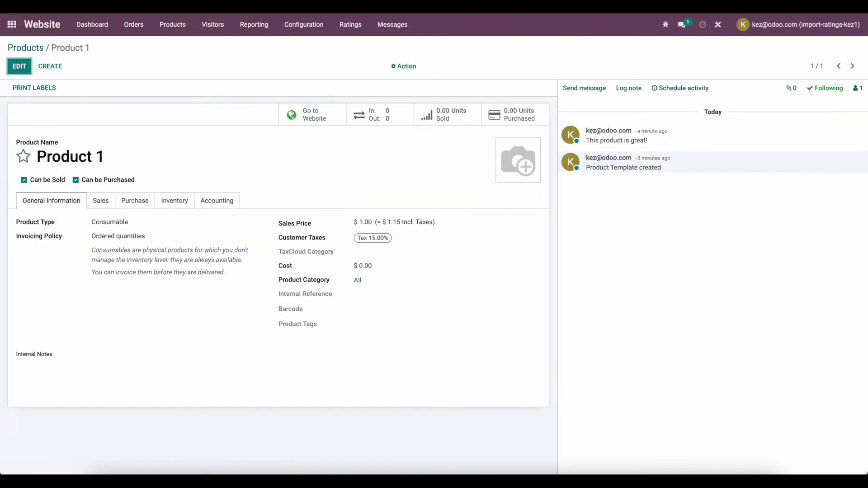
Check the Ratings records, and examine the Product 1 review's message record together with its linked ratings
click(348, 27)
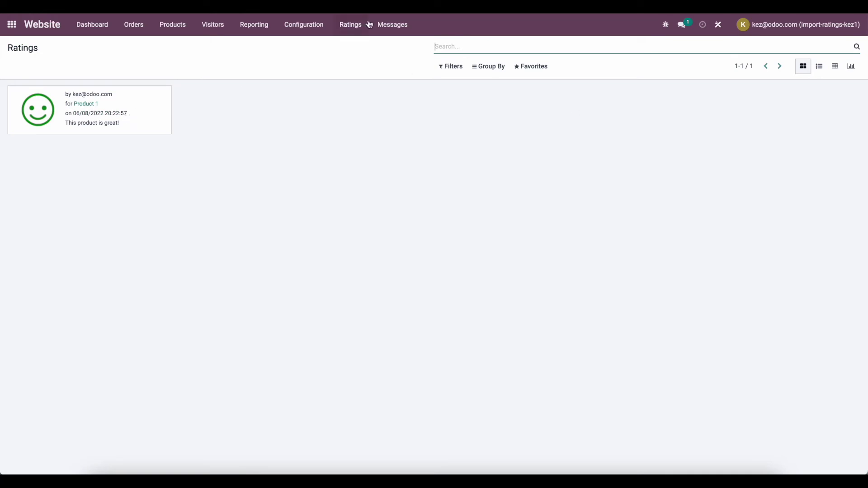
click(384, 25)
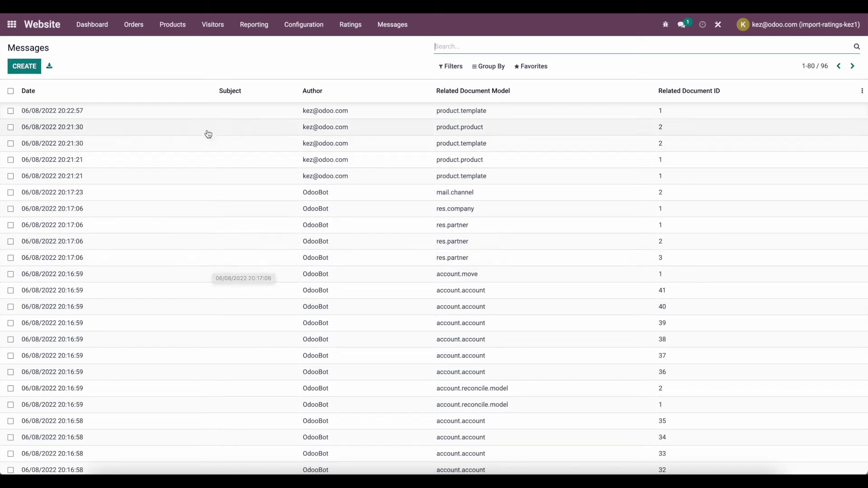
click(156, 113)
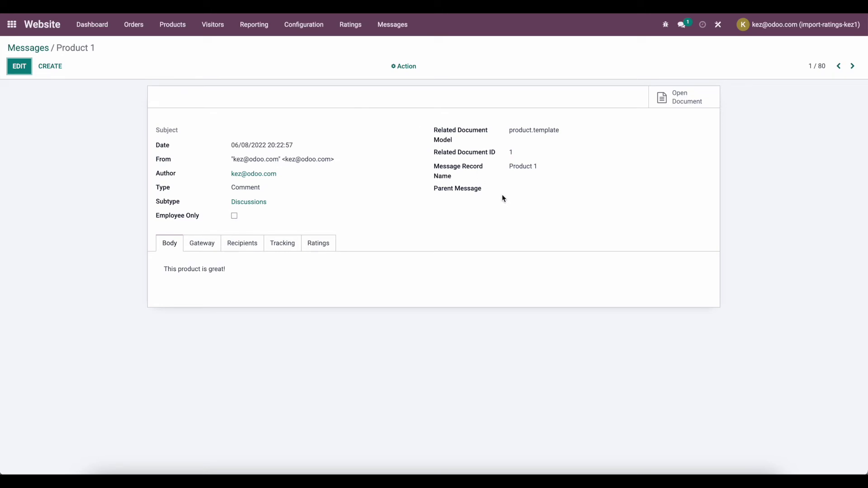
click(326, 242)
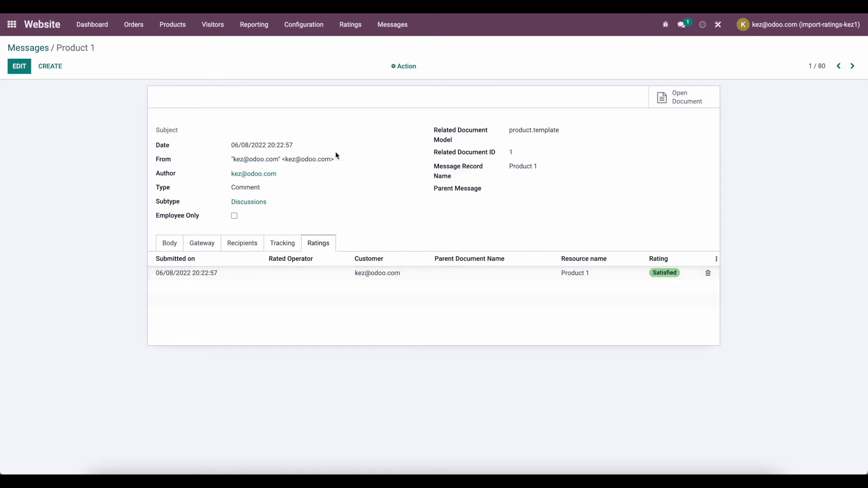
Enable Can Create on the Ratings kanban view in Studio, and check that records can be imported there
click(350, 34)
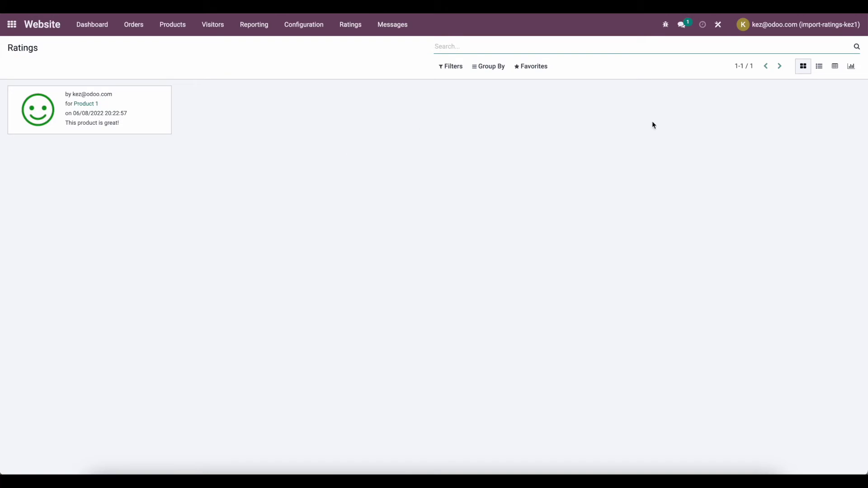
click(718, 26)
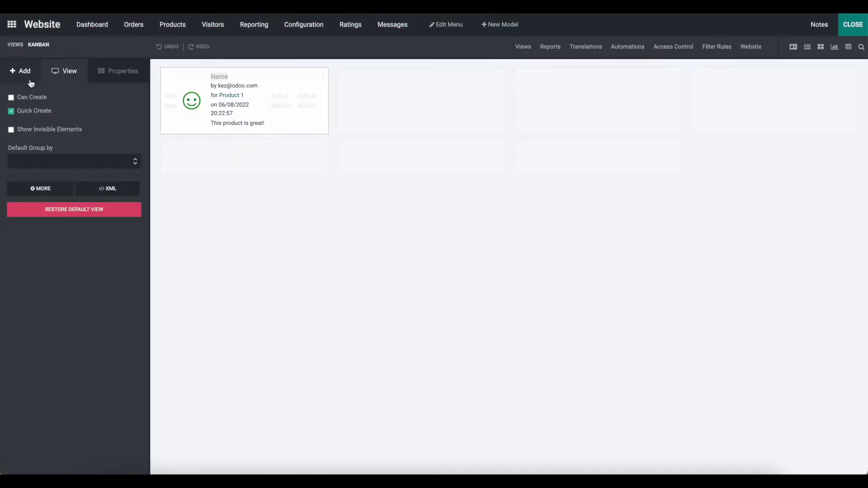
click(25, 98)
click(849, 25)
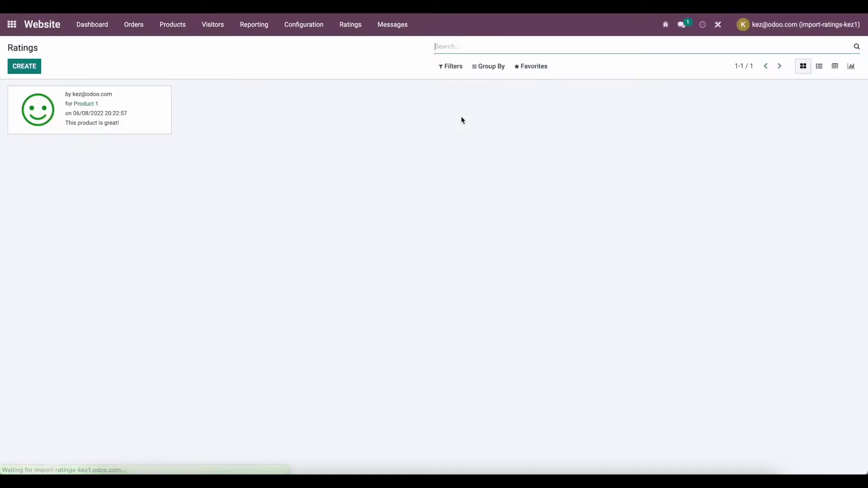
click(526, 66)
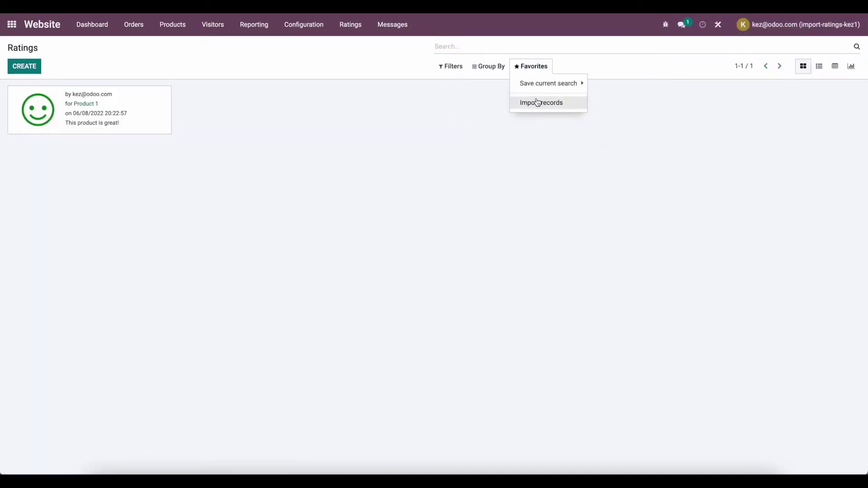
click(204, 129)
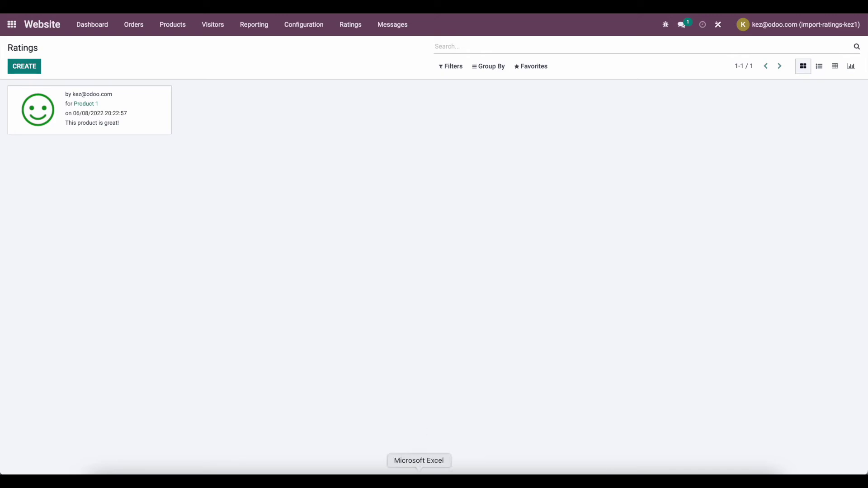
Switch to Excel and examine the External ID and date columns of the Messages sheet
click(453, 473)
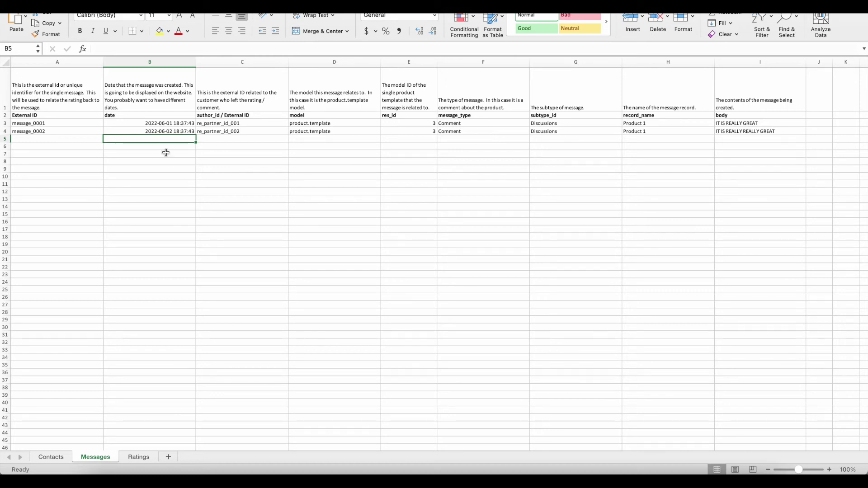
click(62, 139)
drag(68, 112, 68, 136)
click(63, 146)
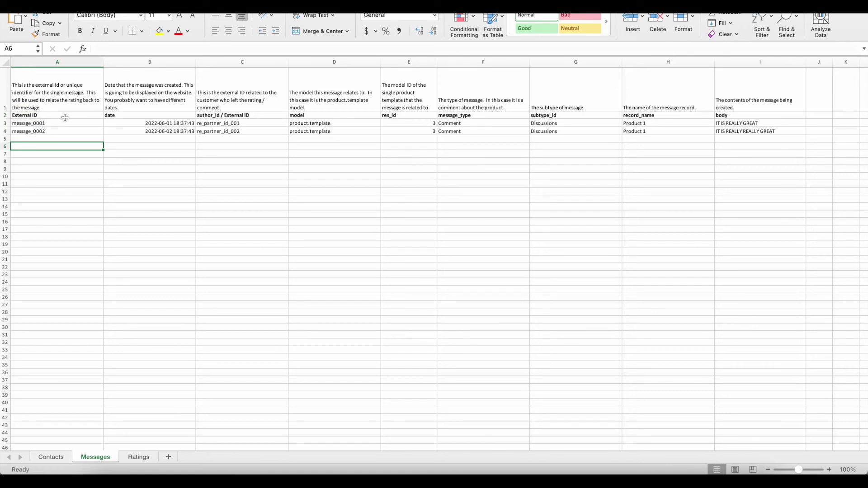
click(5, 123)
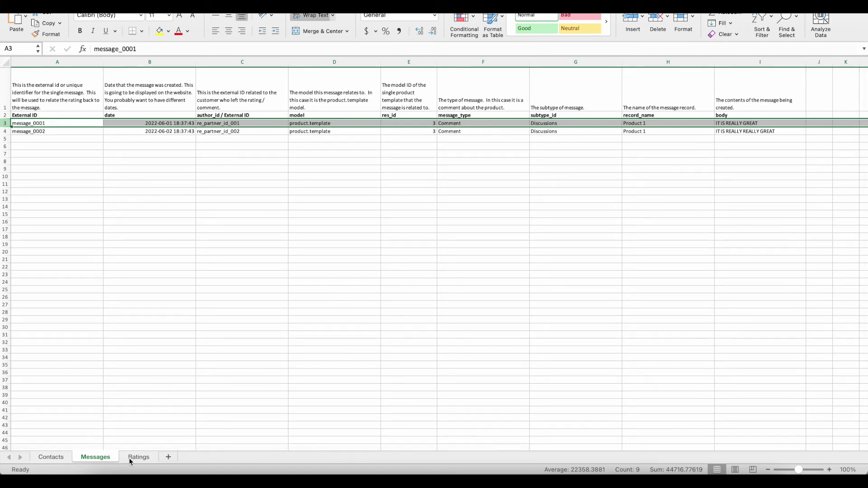
click(78, 141)
drag(133, 123, 136, 134)
click(141, 154)
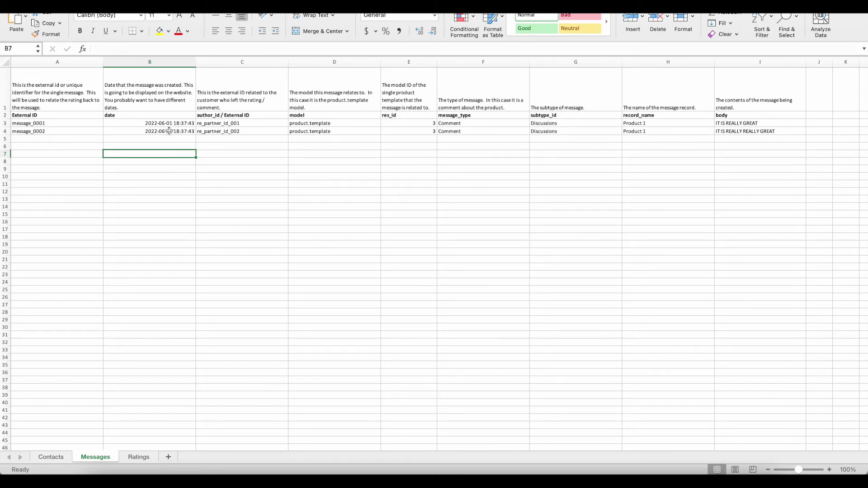
Compare the author external IDs on the Messages sheet with the partner external IDs on the Contacts sheet
click(219, 145)
click(254, 119)
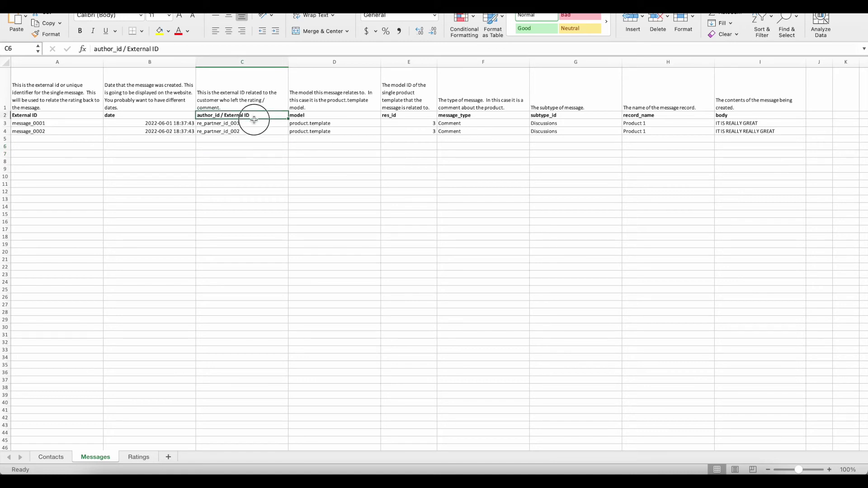
click(258, 139)
click(256, 127)
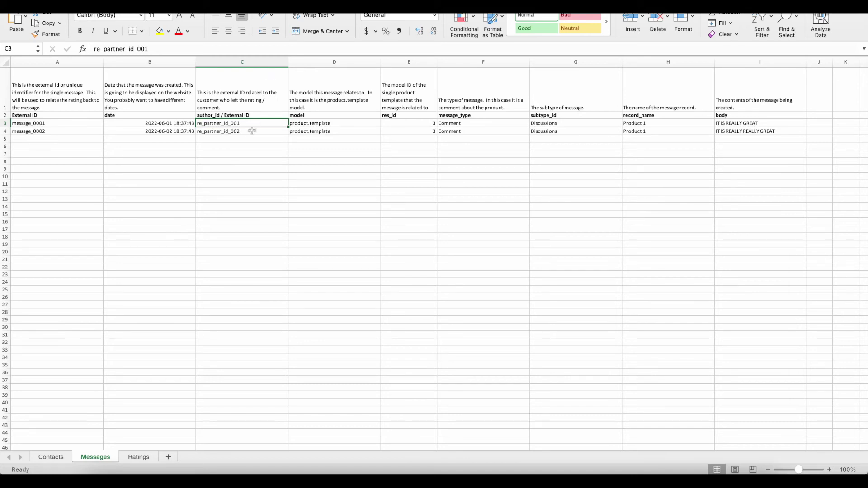
click(63, 457)
click(130, 259)
scroll(75, 100, up, 5)
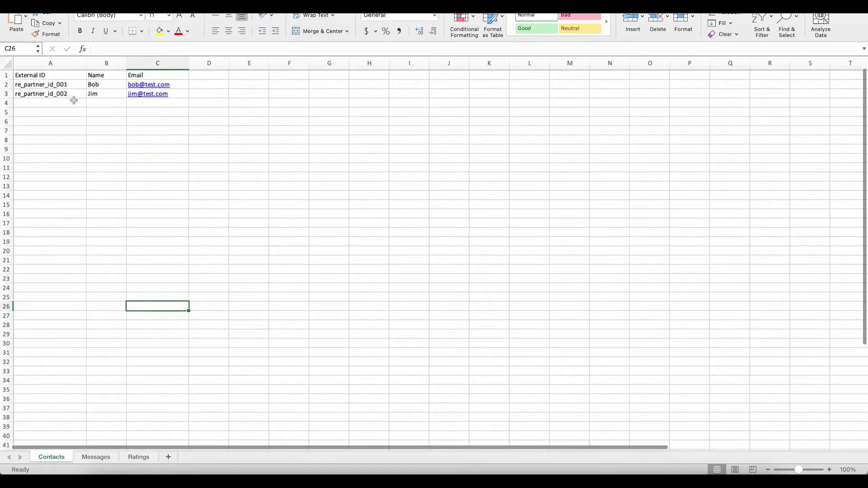
drag(61, 86, 61, 94)
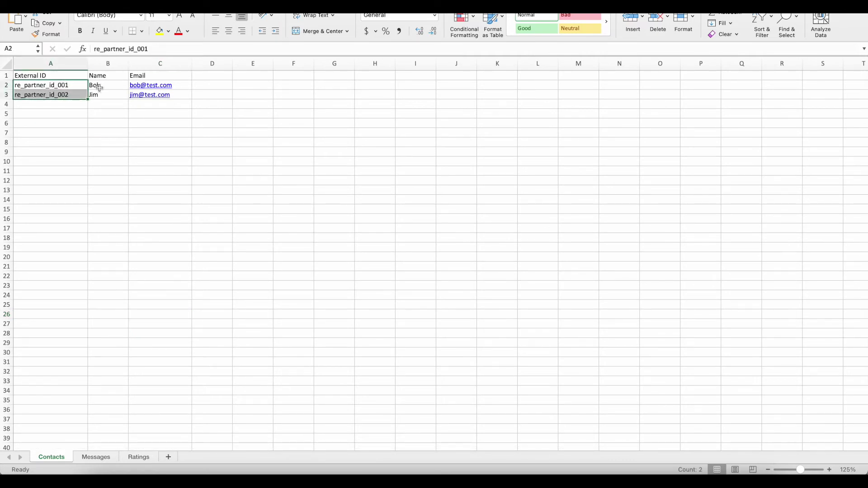
click(68, 86)
click(93, 458)
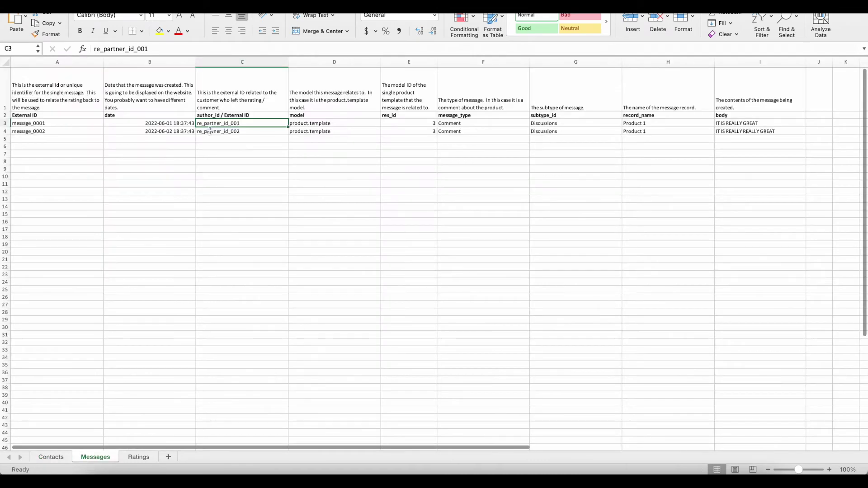
click(251, 131)
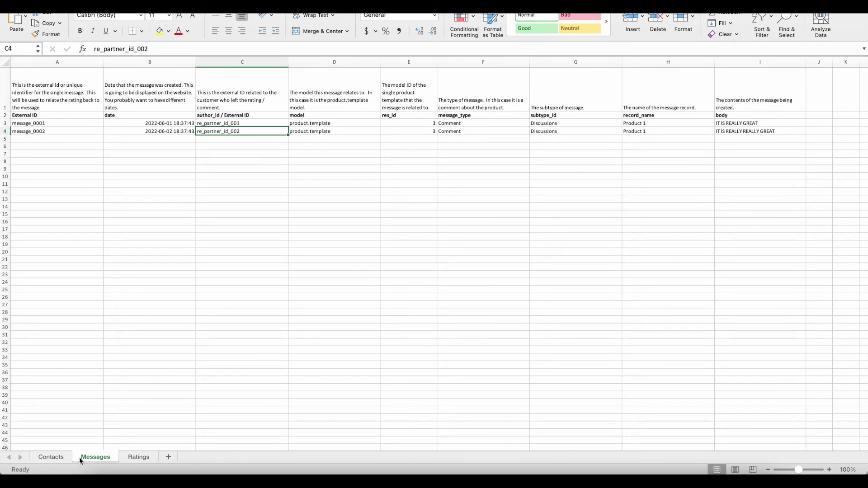
Examine the model column for both message rows on the Messages sheet
click(339, 119)
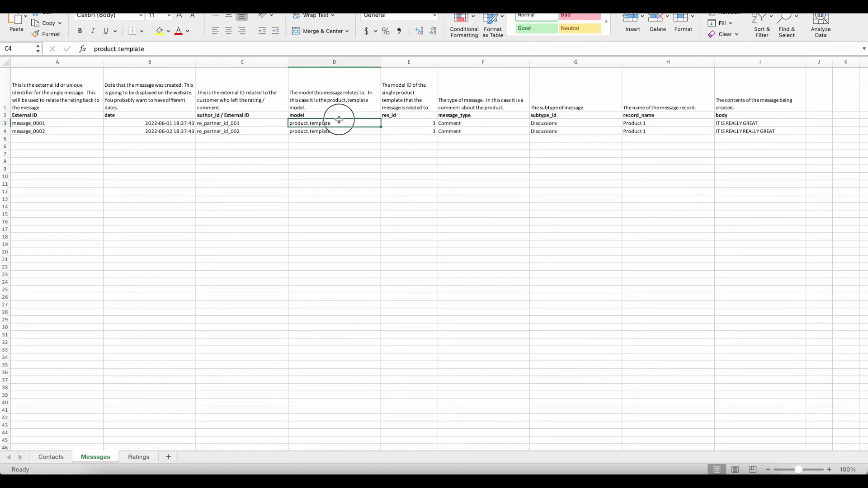
drag(339, 114, 340, 124)
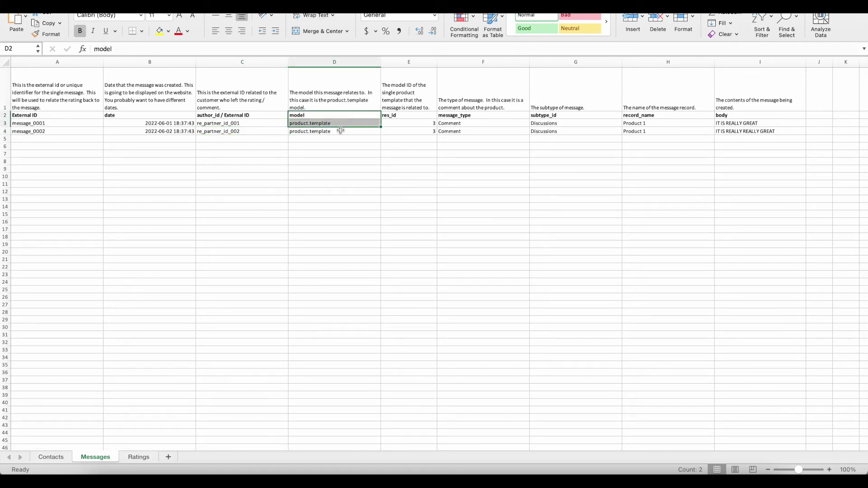
click(340, 130)
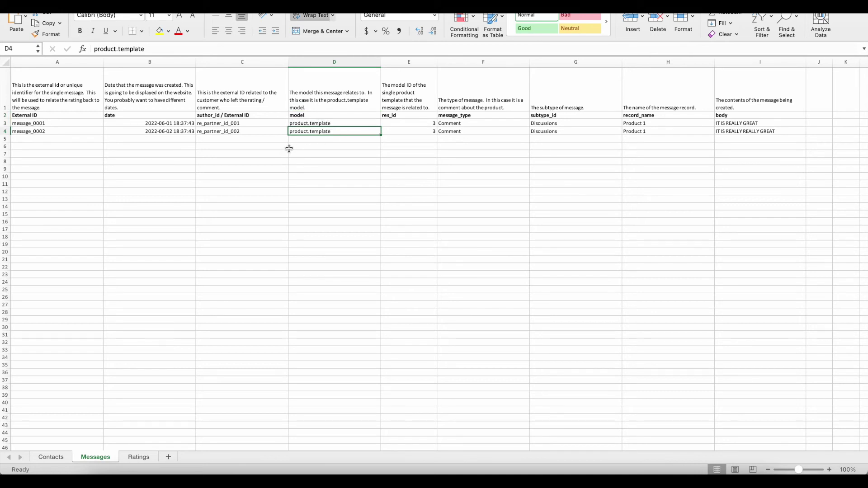
click(321, 122)
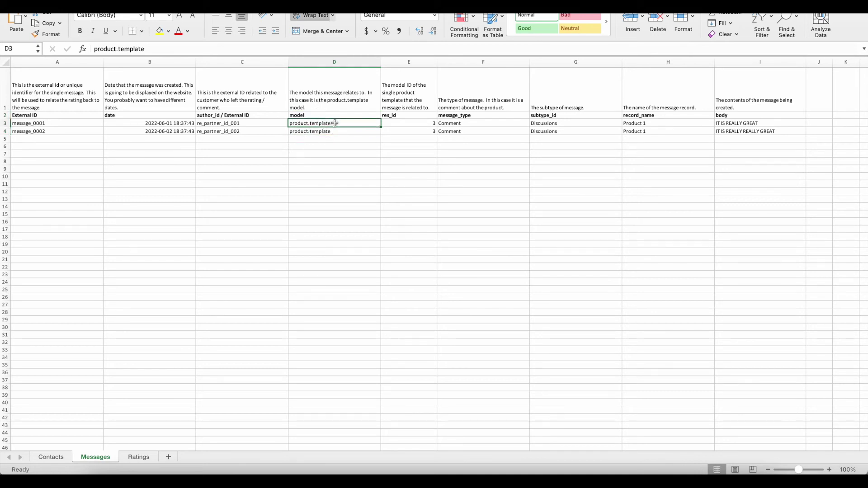
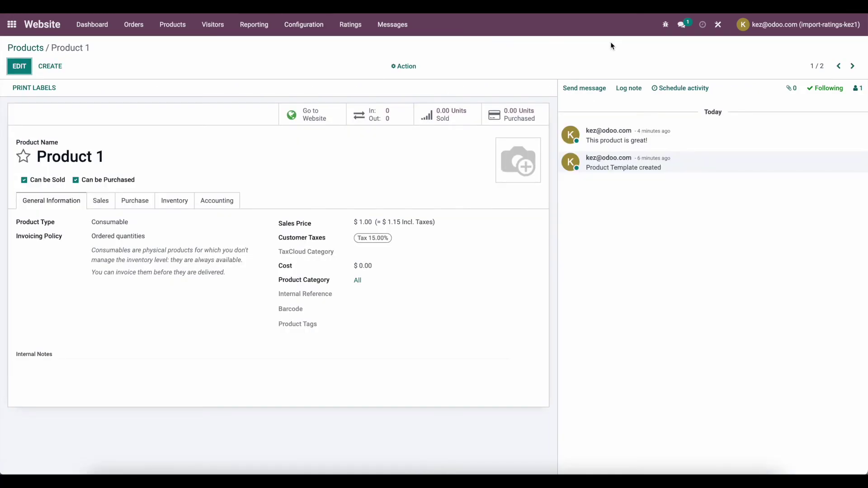
Look up the record IDs of Product 1 and Product 2 in their Odoo metadata
click(665, 24)
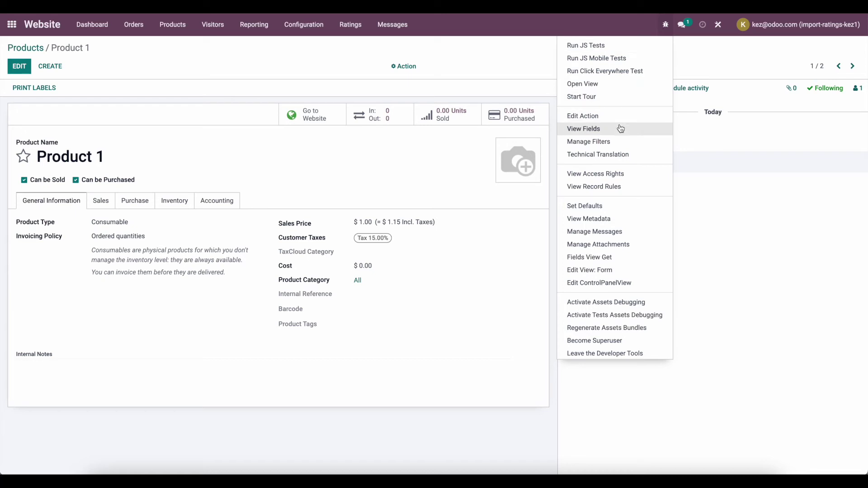
click(601, 219)
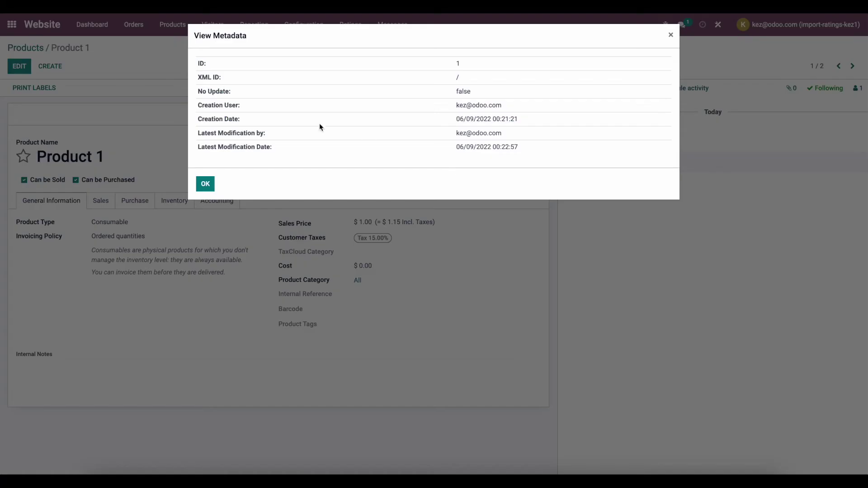
drag(479, 60, 222, 68)
click(671, 36)
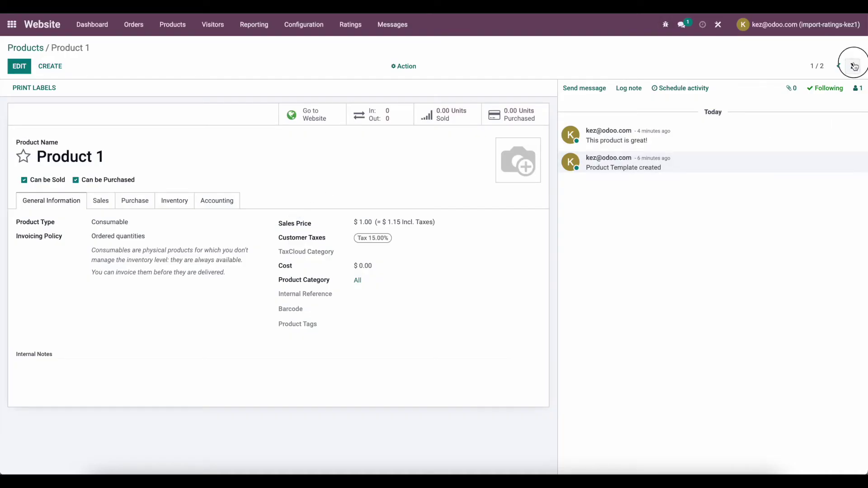
click(665, 24)
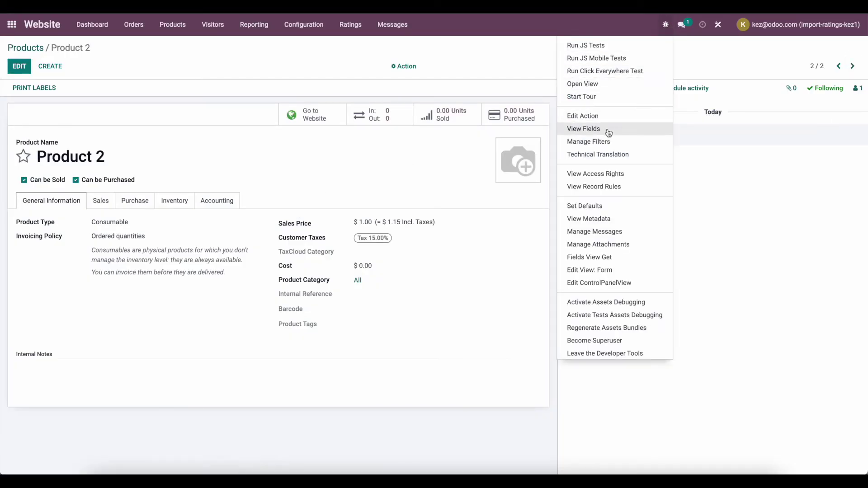
click(600, 218)
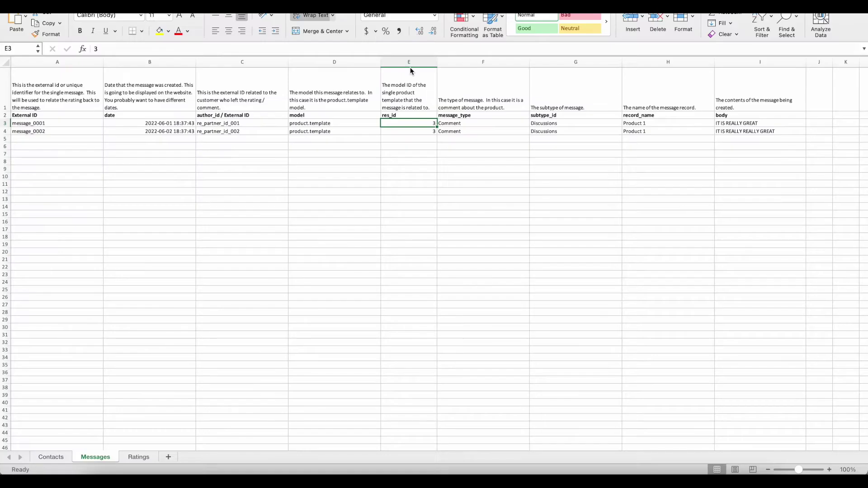
On the Excel Messages sheet, set res_id to 1 for message_0001 and 2 for message_0002
key(Return)
text(2)
key(Return)
key(Return)
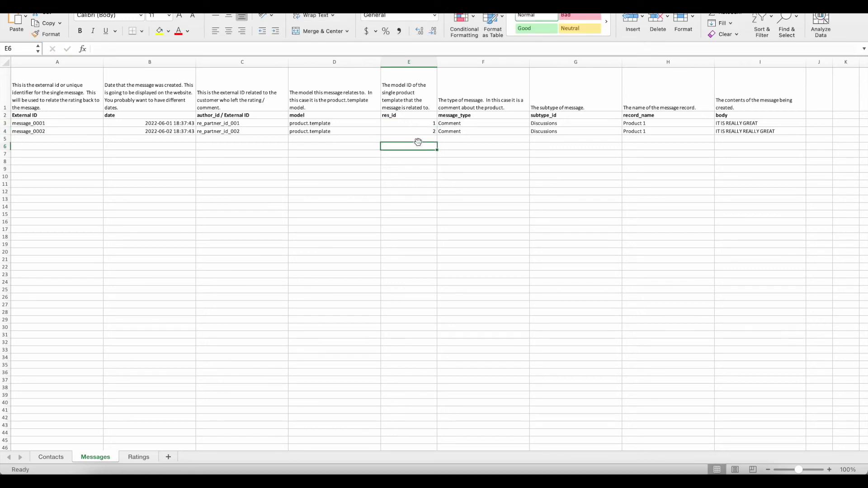
On the Messages sheet, set the record_name of message_0002 to Product 2 after checking the message type and subtype columns
click(417, 131)
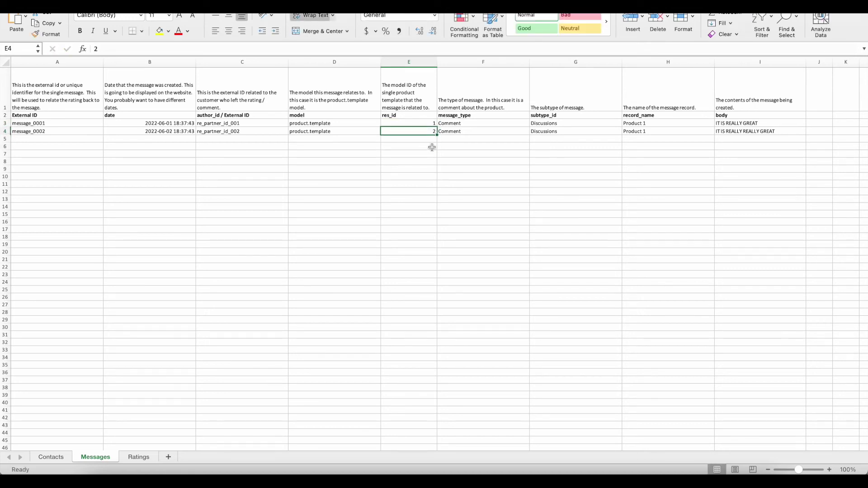
click(477, 129)
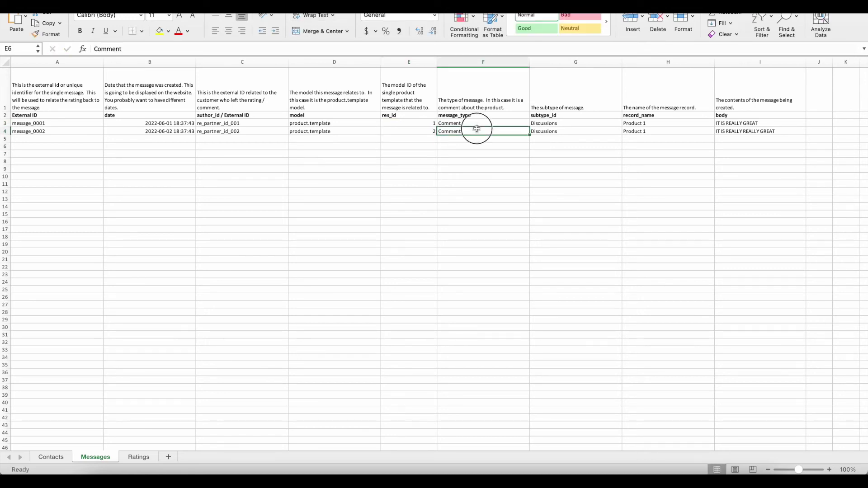
drag(477, 127, 477, 126)
drag(571, 120, 570, 129)
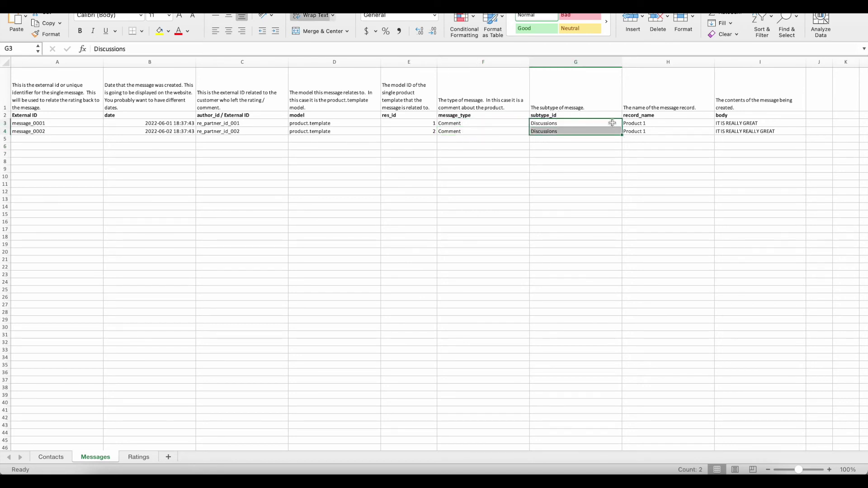
click(642, 123)
key(Down)
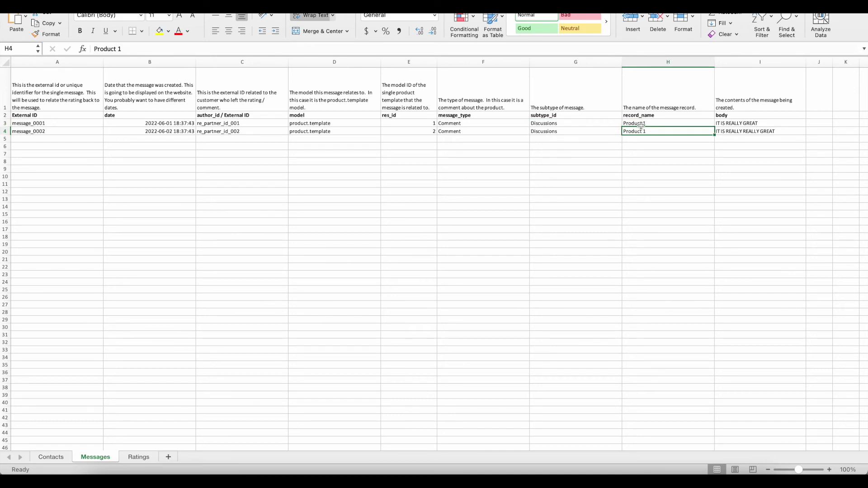
click(640, 125)
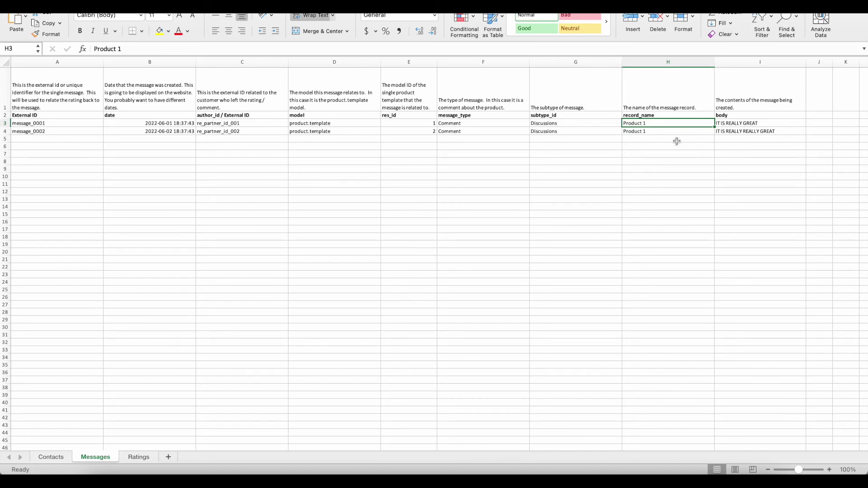
click(667, 130)
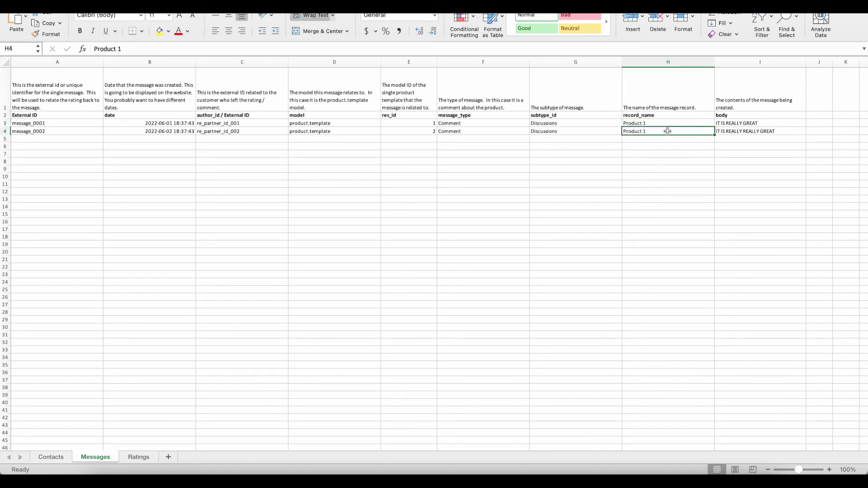
text(Product 2)
key(Return)
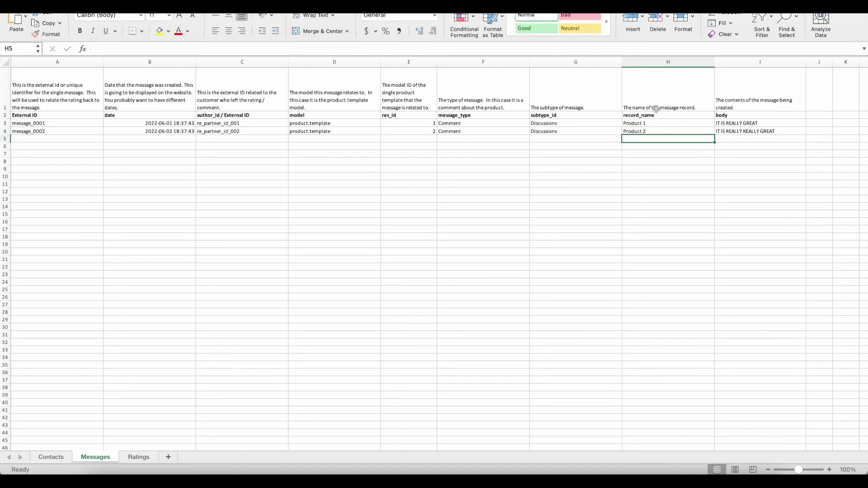
Examine the body texts of both messages on the Messages sheet
click(744, 116)
click(746, 122)
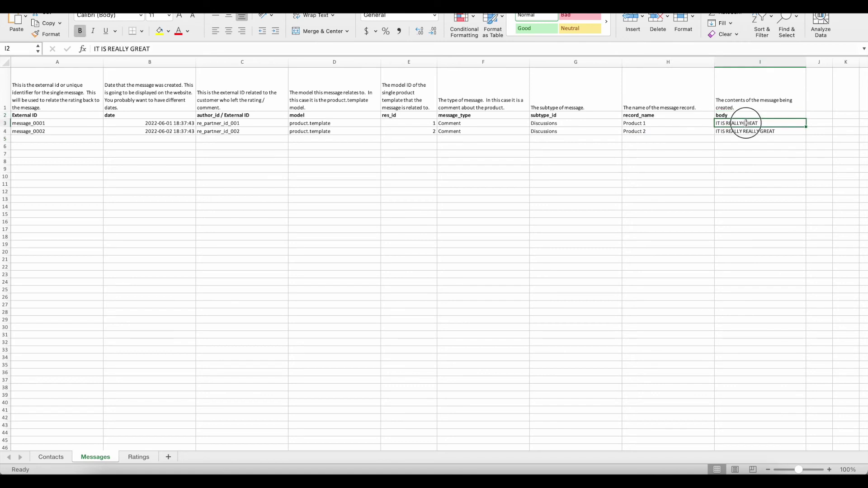
drag(746, 123, 744, 132)
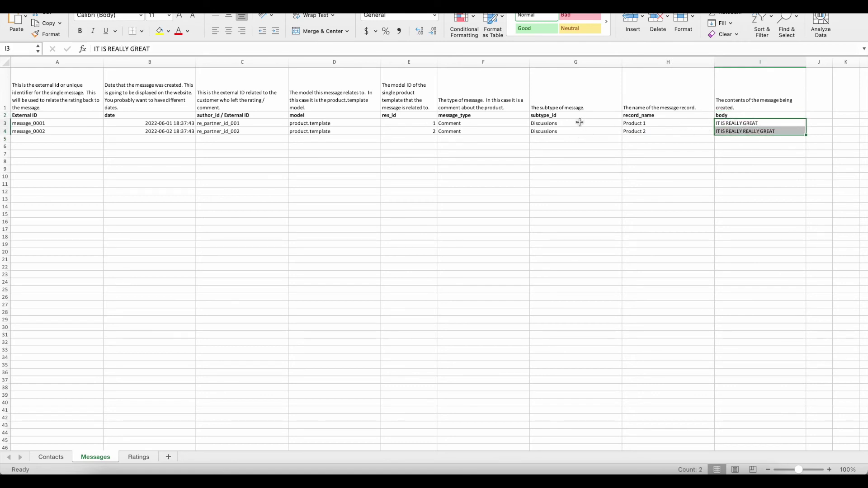
click(429, 225)
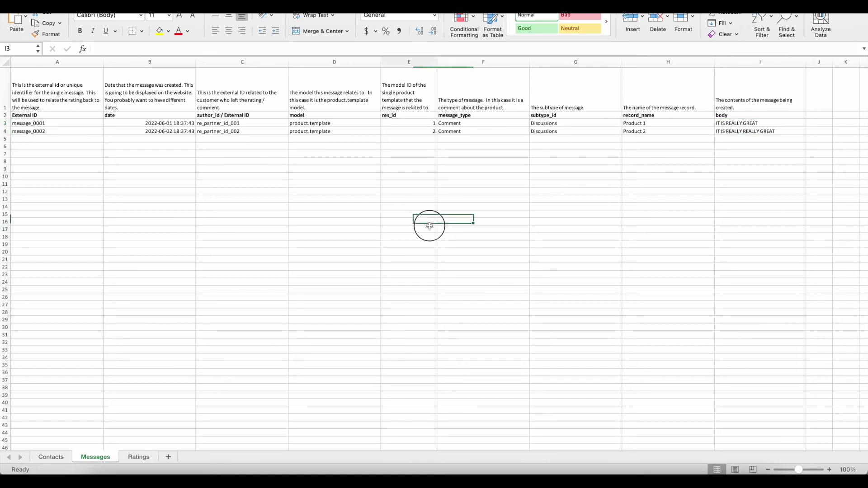
Review the external ID, rating, feedback and res_model_id columns on the Ratings sheet, checking the feedback against the Messages sheet
click(135, 457)
click(113, 235)
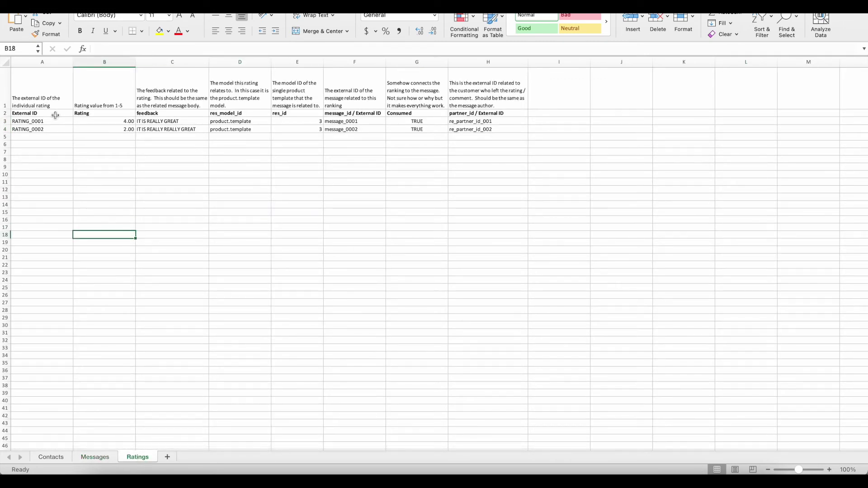
click(55, 121)
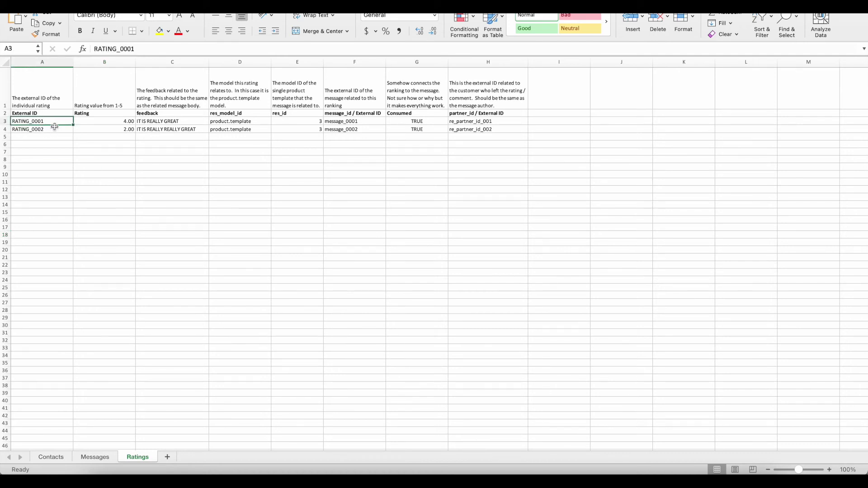
click(94, 121)
click(97, 132)
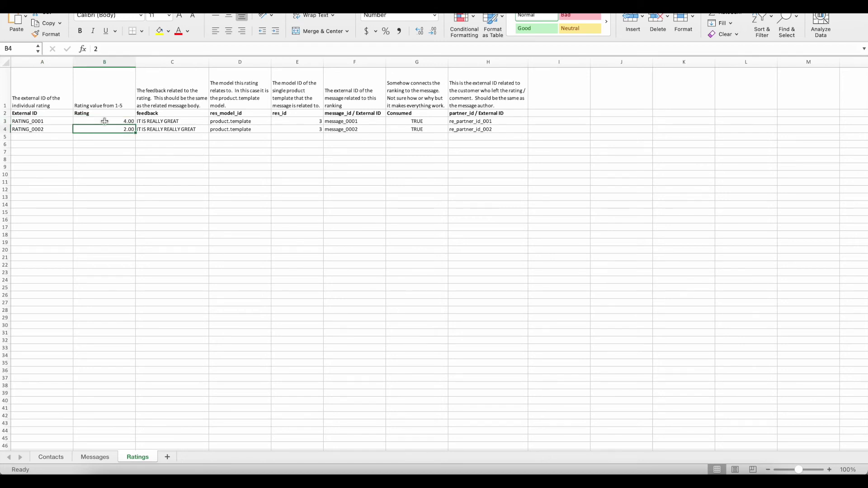
click(161, 122)
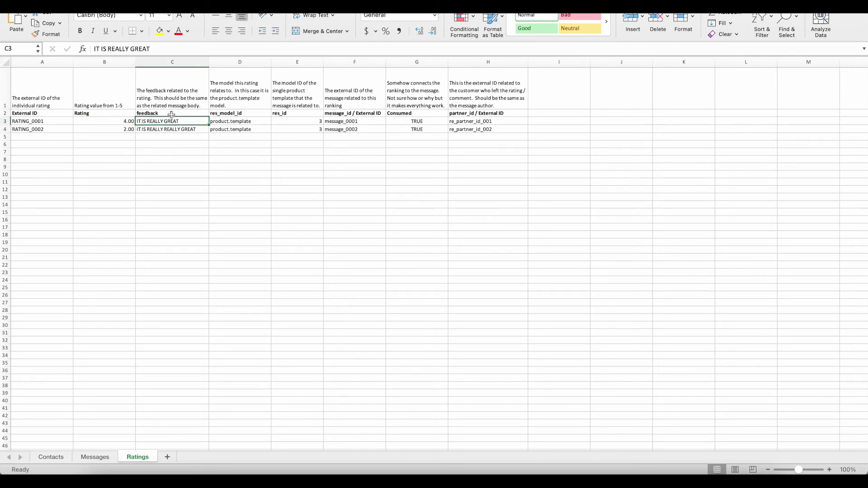
click(99, 457)
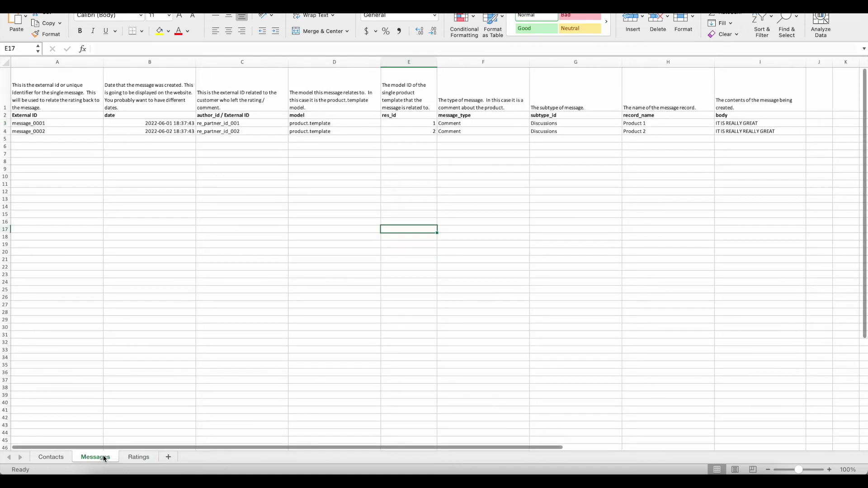
click(138, 457)
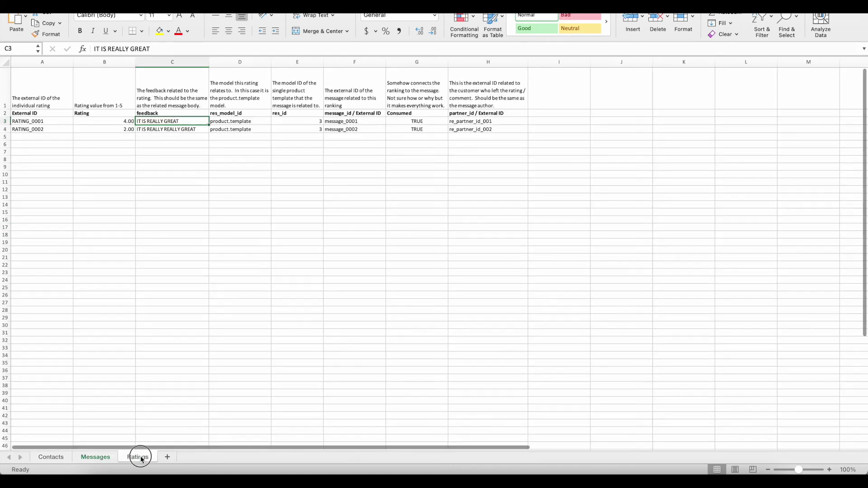
drag(242, 111, 239, 129)
click(249, 142)
click(254, 120)
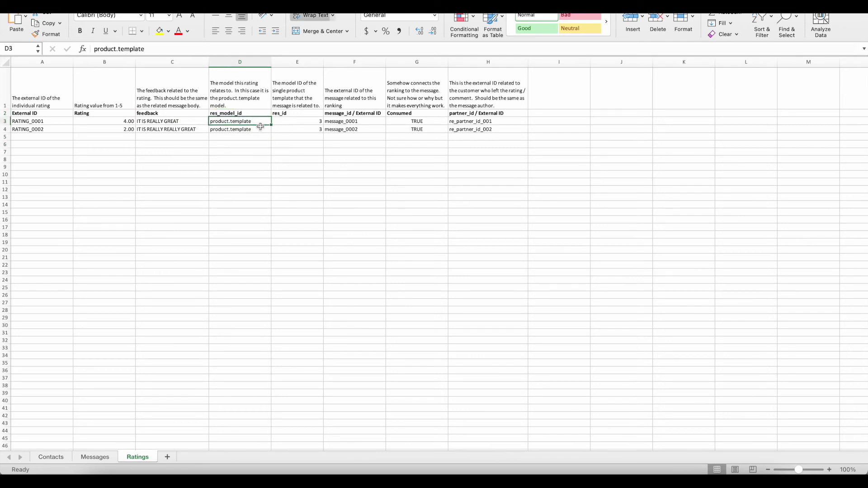
On the Ratings sheet, set res_id to 1 for RATING_0001 and 2 for RATING_0002, matching the Messages sheet
click(309, 119)
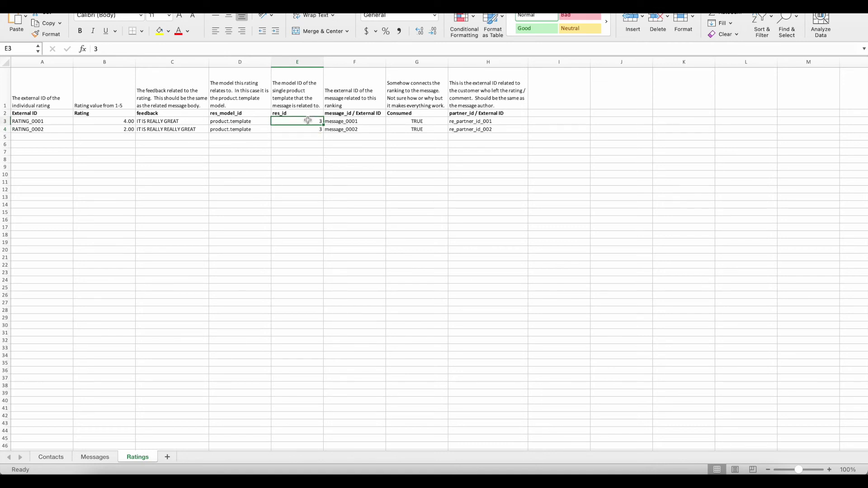
click(115, 456)
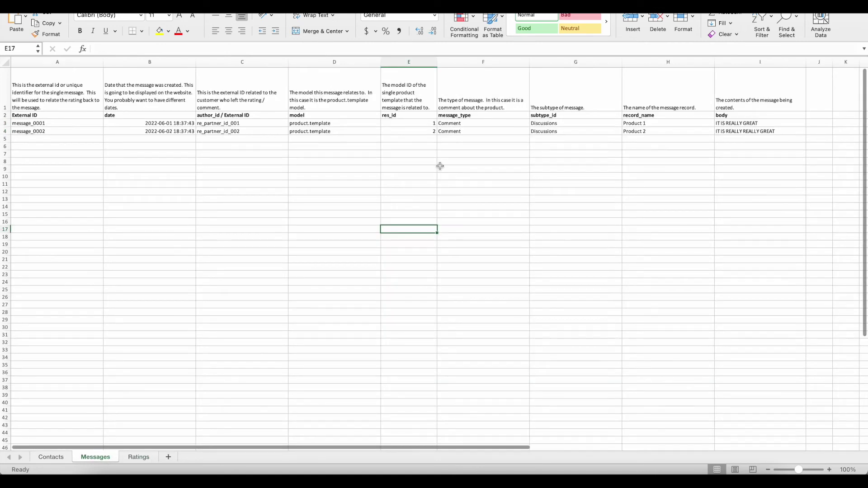
click(137, 458)
text(1)
key(Return)
text(2)
key(Return)
Compare the message external IDs on the Ratings sheet with the external IDs on the Messages sheet
click(351, 122)
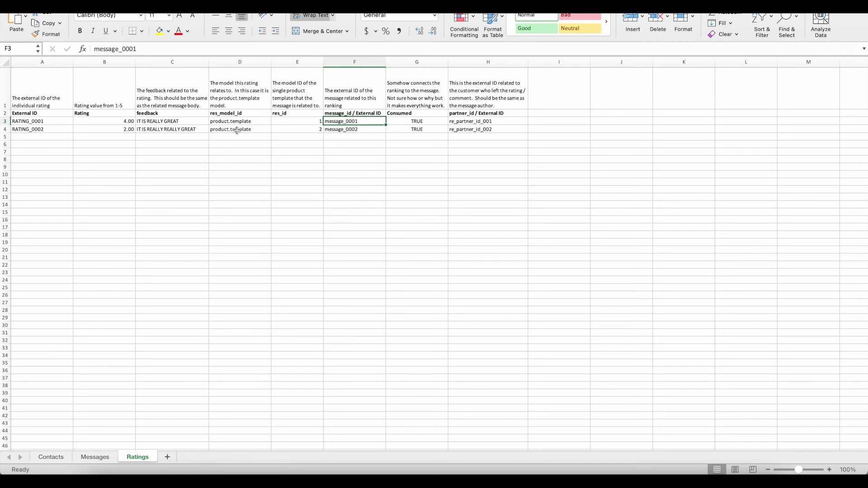
click(96, 457)
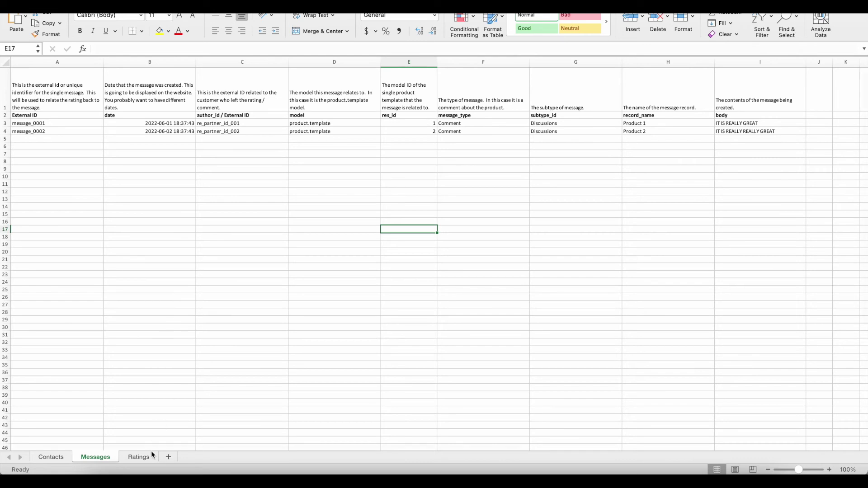
click(139, 456)
Clear the explanatory note above the Consumed header on the Ratings sheet and check the Consumed values of both ratings
click(429, 120)
click(427, 92)
key(Delete)
click(430, 121)
click(439, 130)
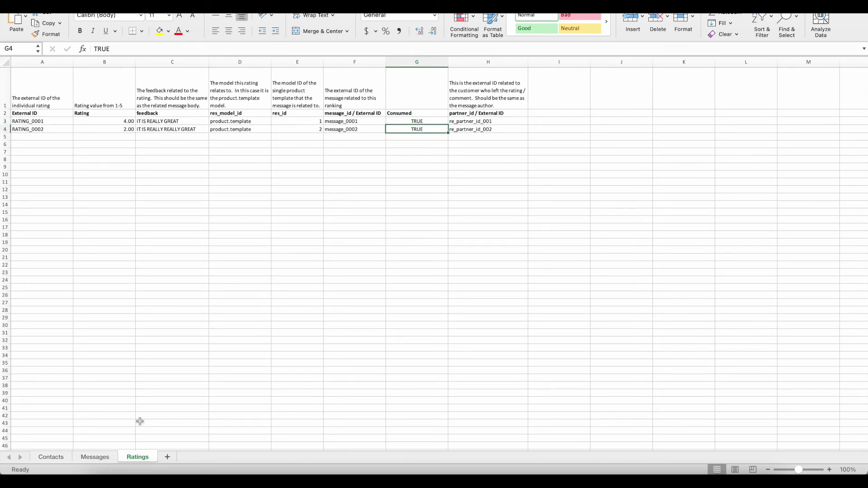
Compare the partner external IDs on the Ratings sheet with the author external IDs on the Messages sheet
click(485, 129)
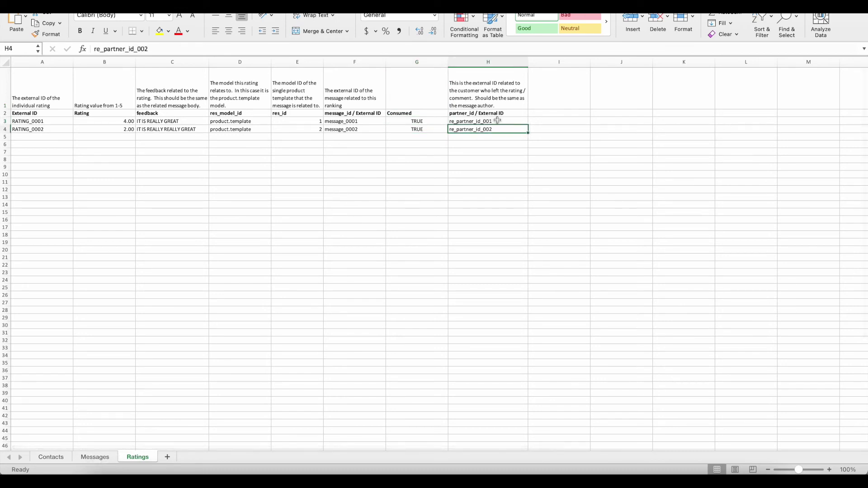
click(95, 457)
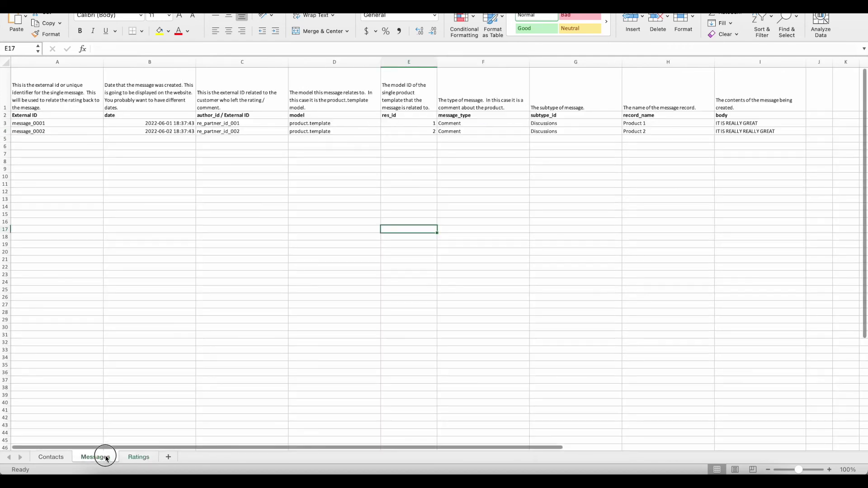
click(224, 125)
drag(224, 127, 223, 133)
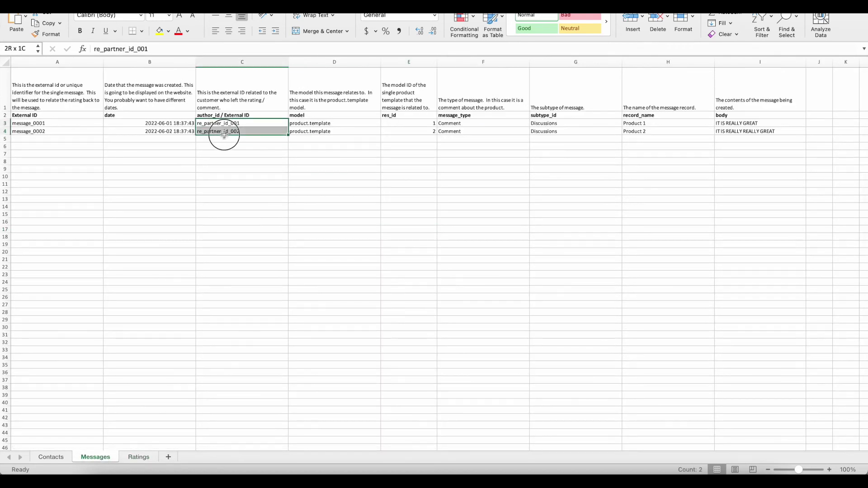
click(198, 191)
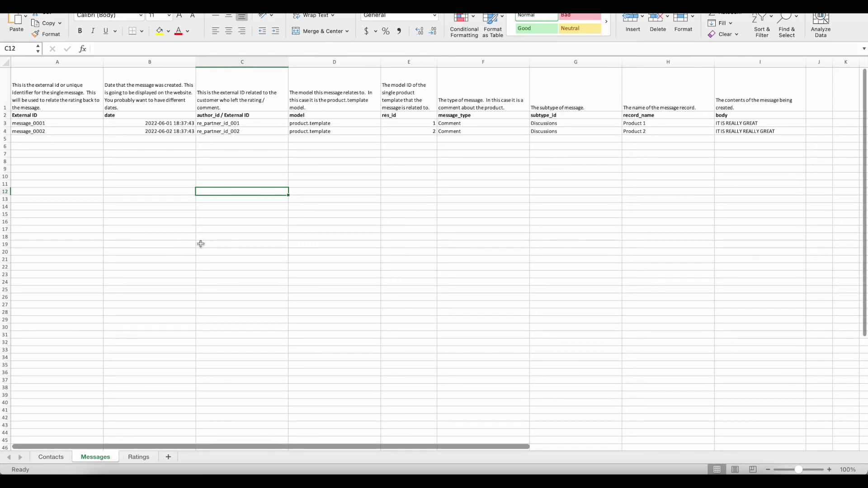
click(309, 162)
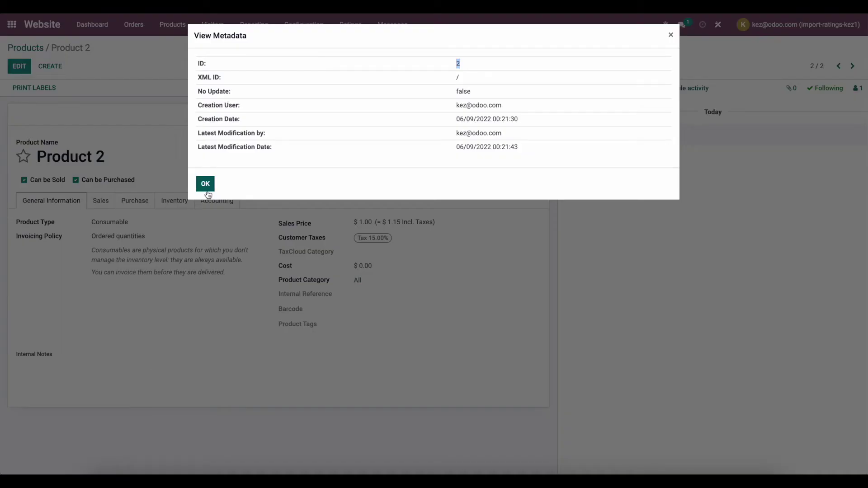
Switch to Odoo, close the metadata of Product 2 and open the Website customers list
click(207, 184)
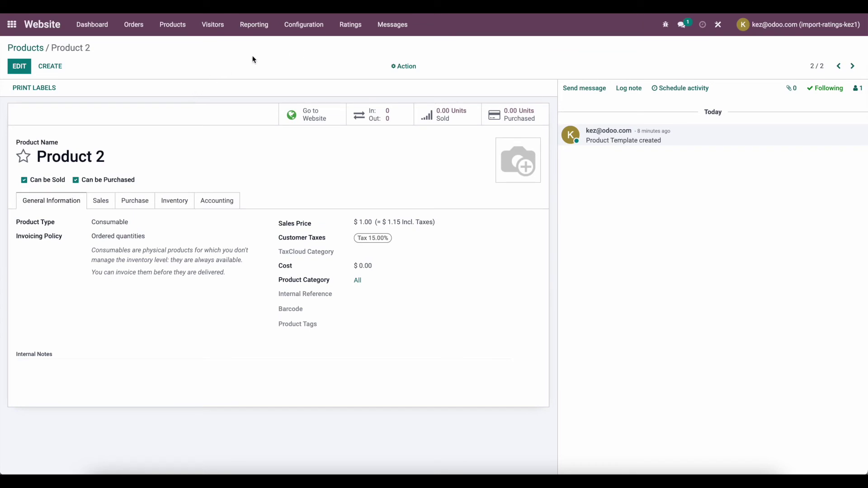
click(160, 25)
mouse_move(134, 25)
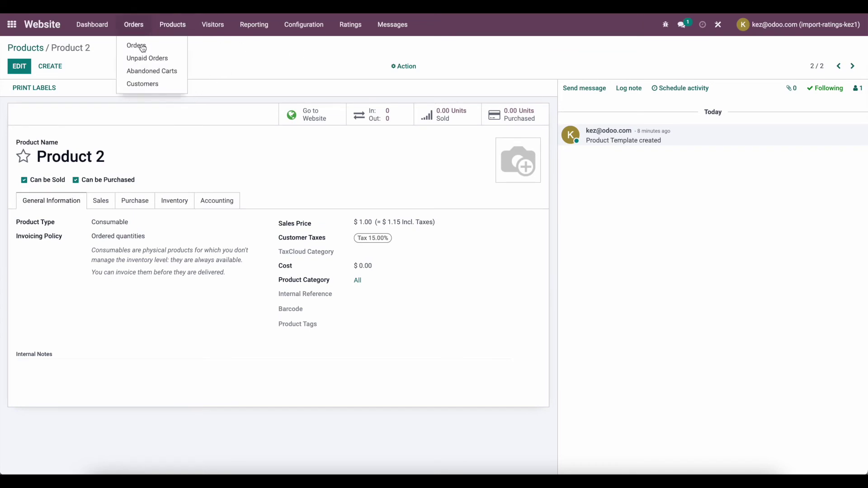
click(148, 85)
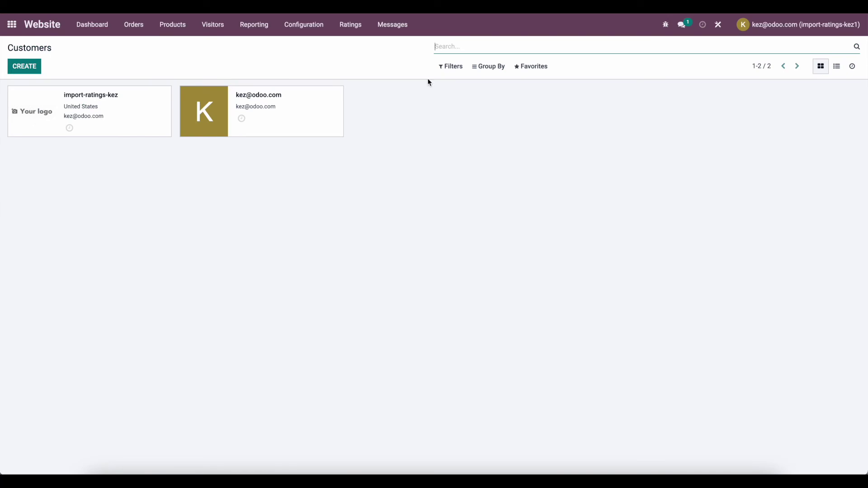
Upload Ratings.xlsx from the Downloads folder to the customer import, then test and import its Contacts sheet
click(538, 66)
click(532, 104)
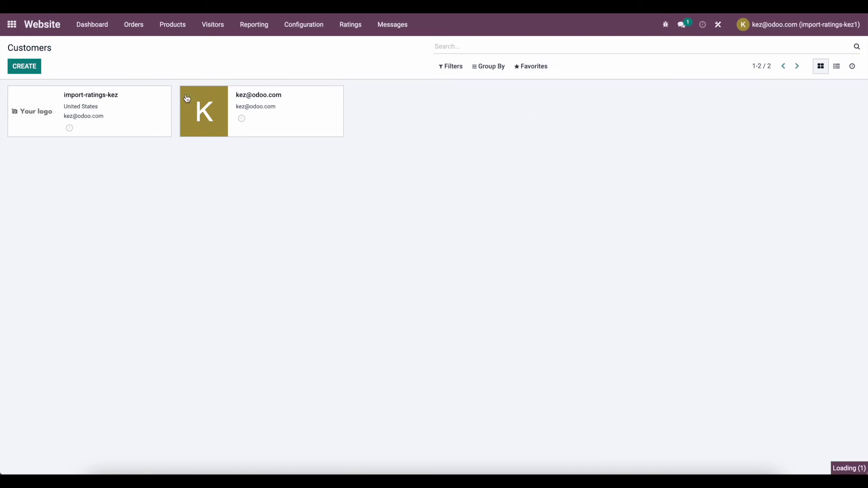
click(42, 70)
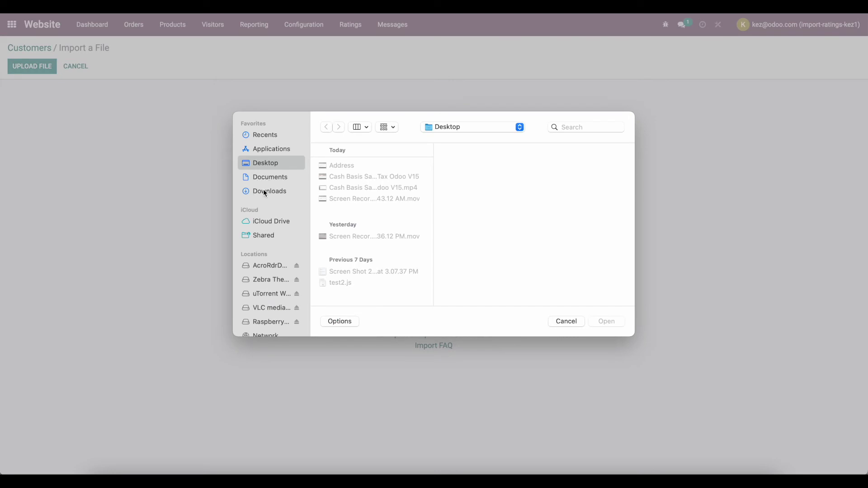
click(264, 191)
double_click(349, 199)
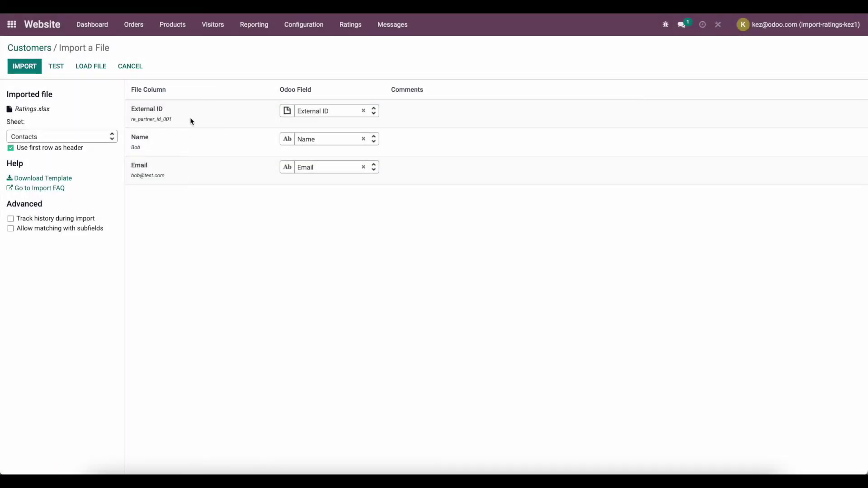
click(56, 67)
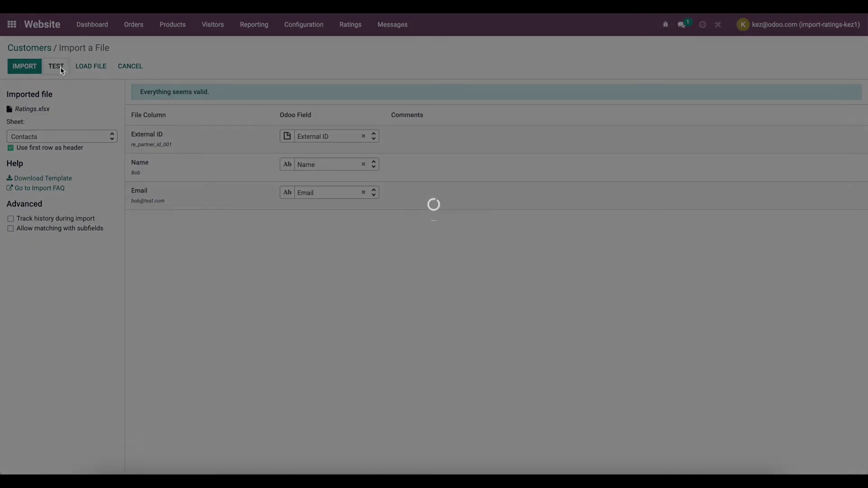
click(32, 70)
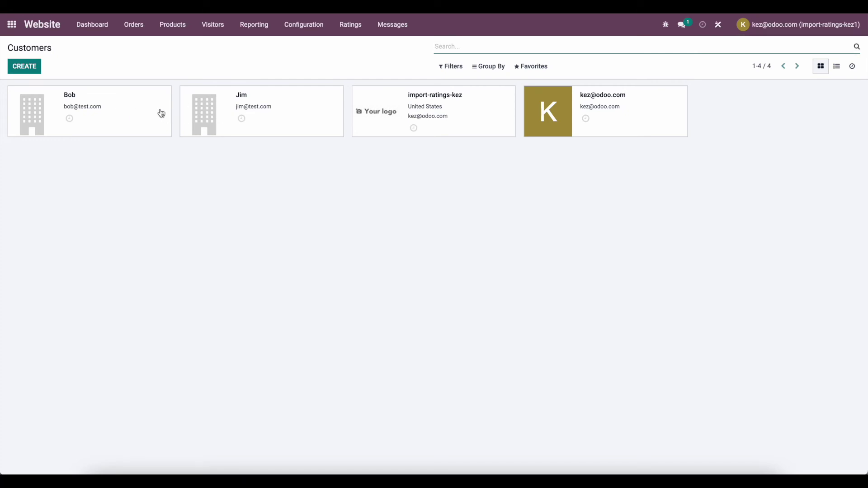
click(353, 68)
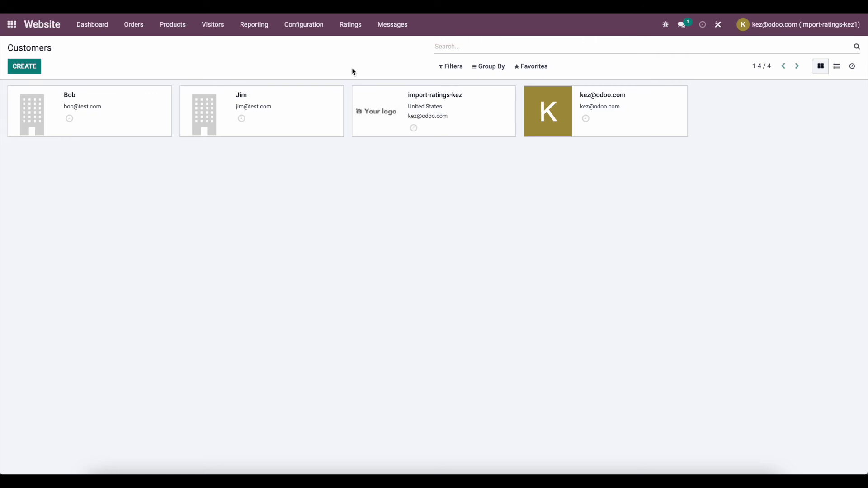
click(352, 31)
click(543, 72)
click(540, 102)
click(33, 66)
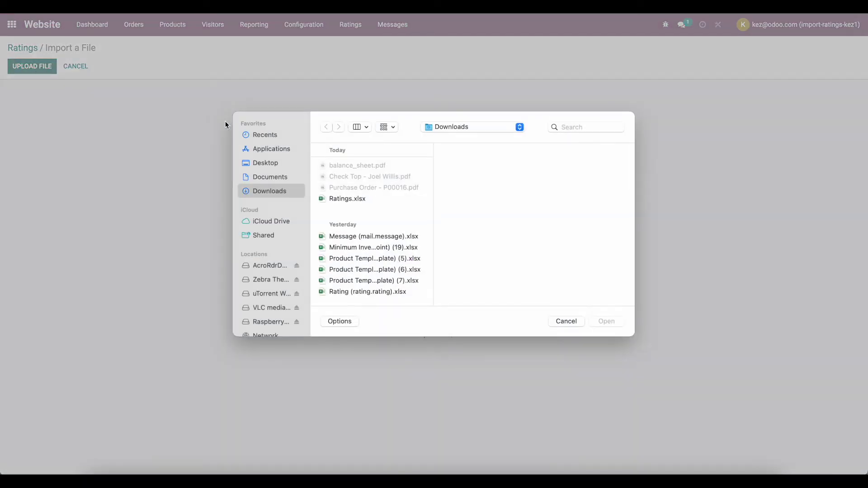
double_click(348, 198)
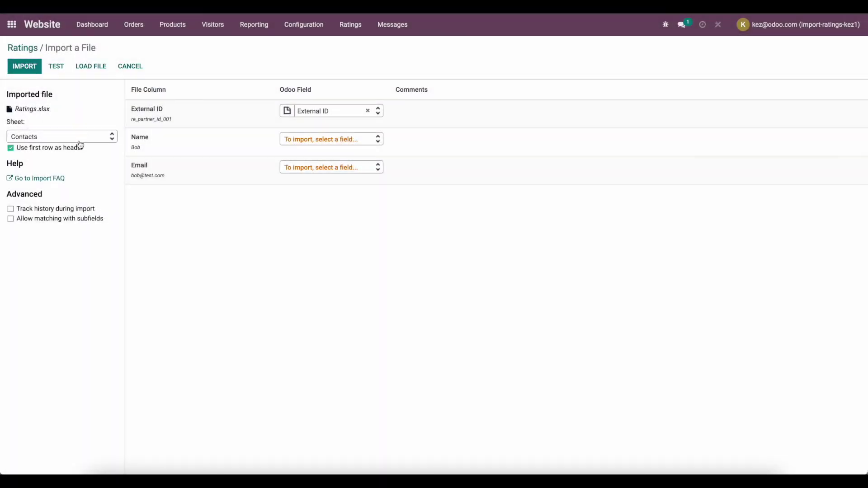
click(80, 139)
click(78, 176)
key(super+Tab)
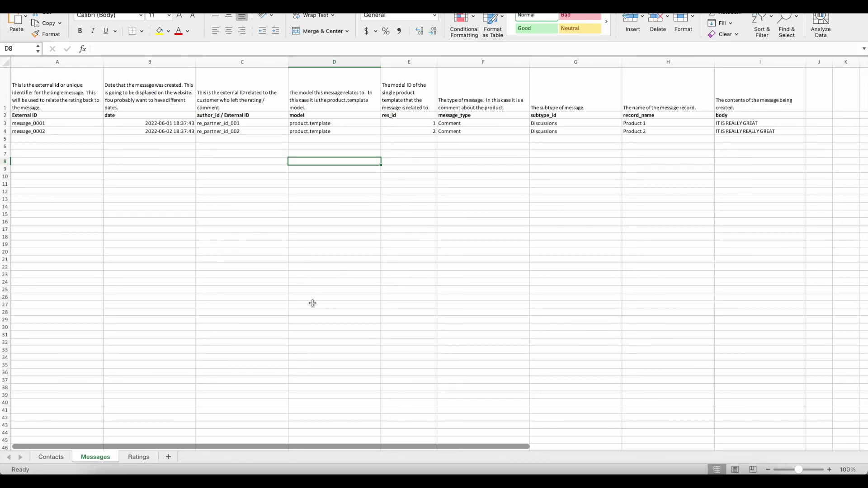
key(super+Tab)
Open the import page for Messages, upload Ratings.xlsx from Downloads and select its Messages sheet to examine the column mapping
click(395, 27)
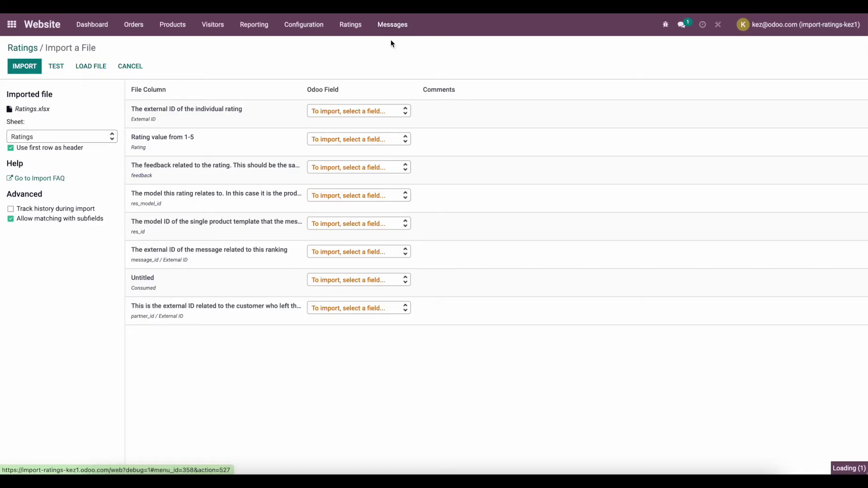
click(538, 68)
click(541, 102)
click(21, 68)
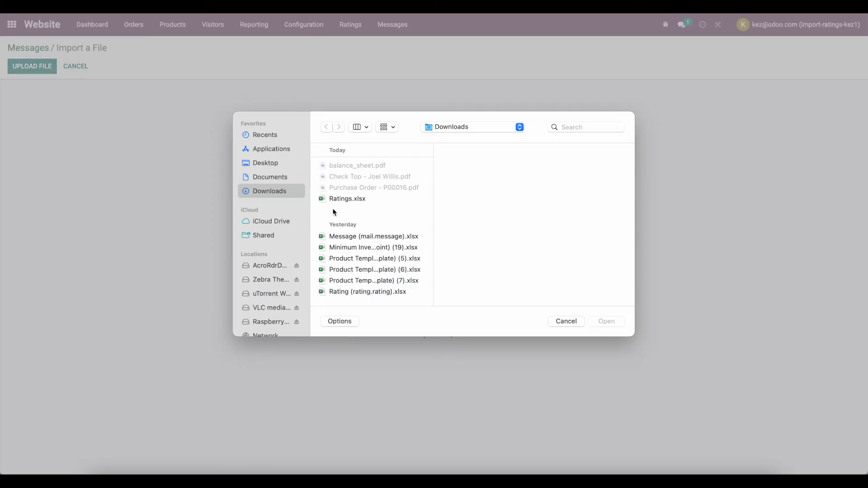
double_click(347, 199)
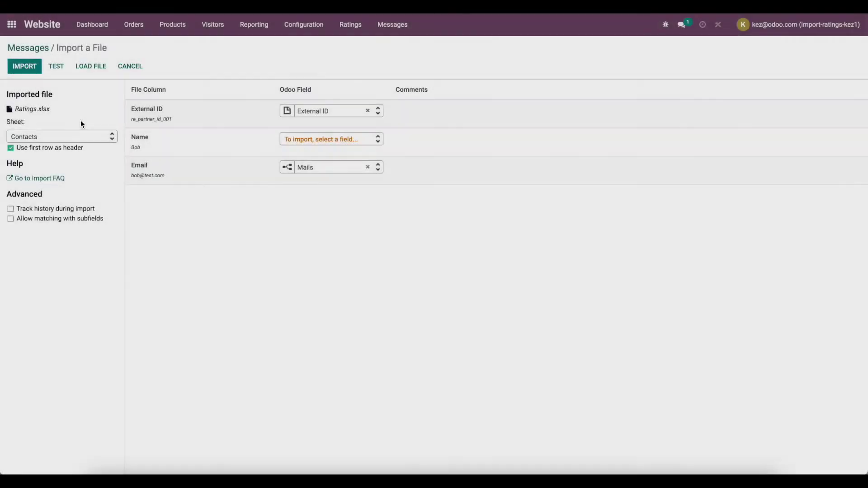
click(79, 136)
click(79, 164)
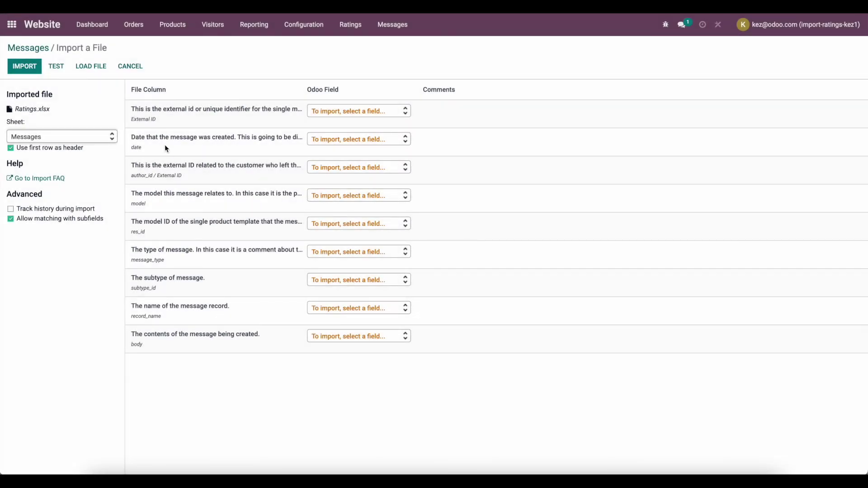
drag(147, 111, 271, 120)
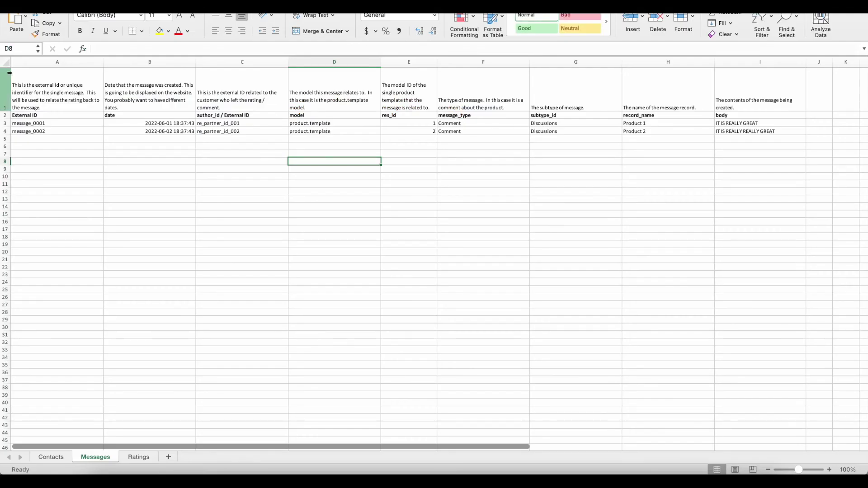
Switch to the Excel workbook and delete the row of explanatory notes above the headers on the Messages sheet
click(8, 80)
right_click(7, 79)
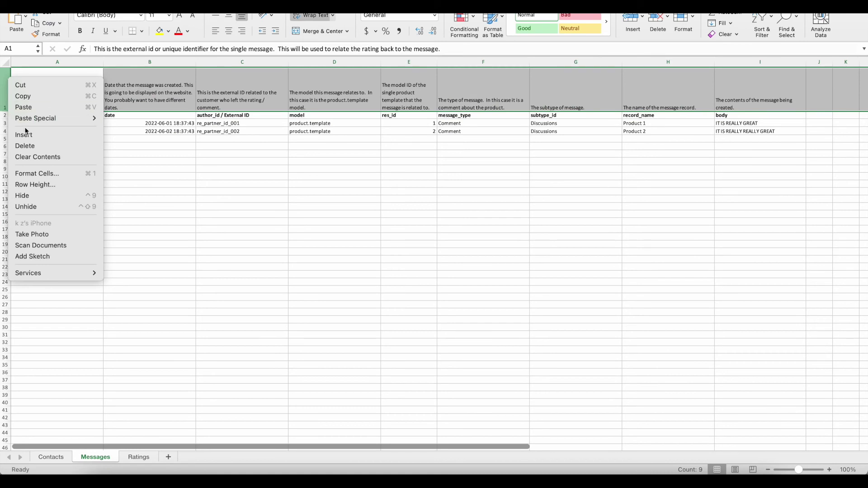
click(29, 145)
Delete the row of explanatory notes above the headers on the Ratings sheet, and check the Messages and Contacts sheets
click(138, 457)
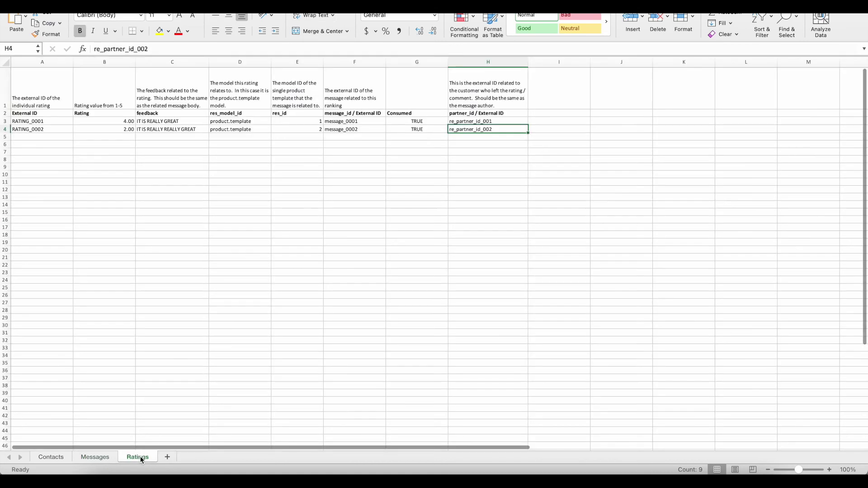
click(5, 92)
right_click(5, 94)
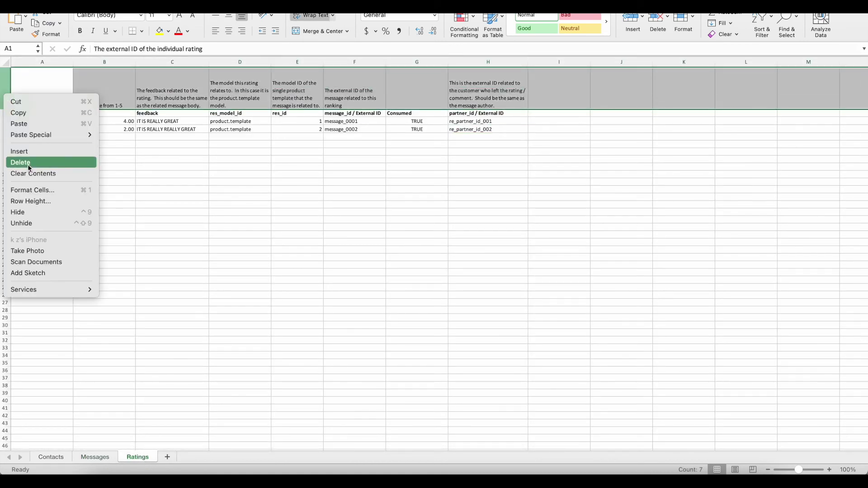
click(21, 163)
click(143, 193)
click(96, 457)
click(54, 457)
click(108, 457)
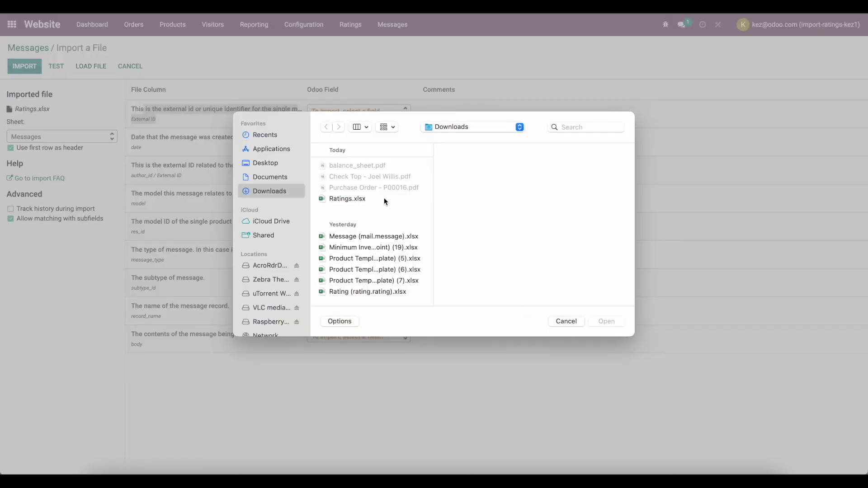
Switch to Odoo, reload Ratings.xlsx in the message import, then test and import its Messages sheet
double_click(362, 200)
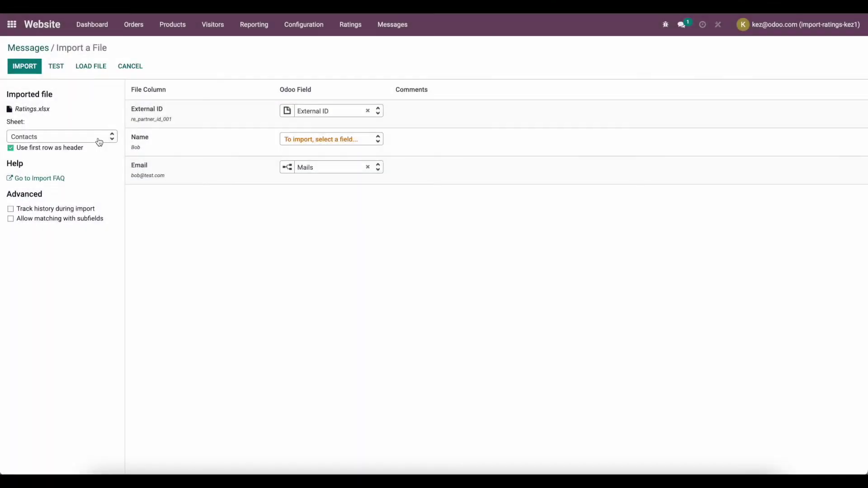
click(99, 138)
click(99, 165)
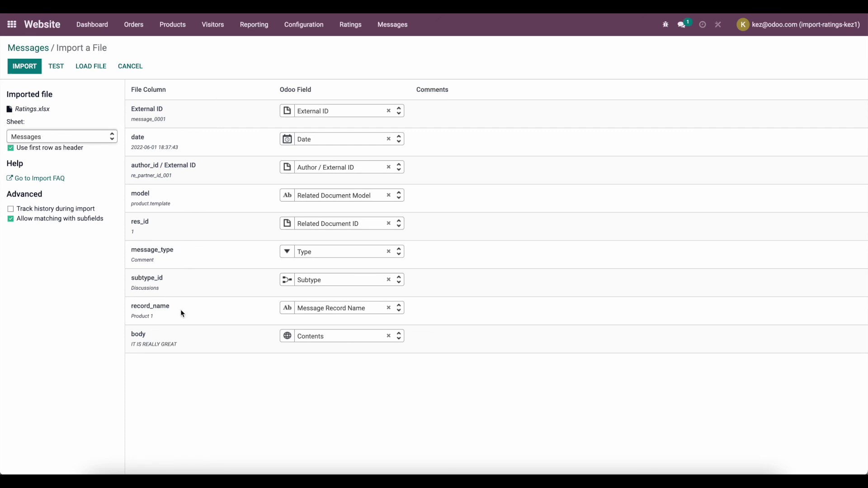
click(57, 66)
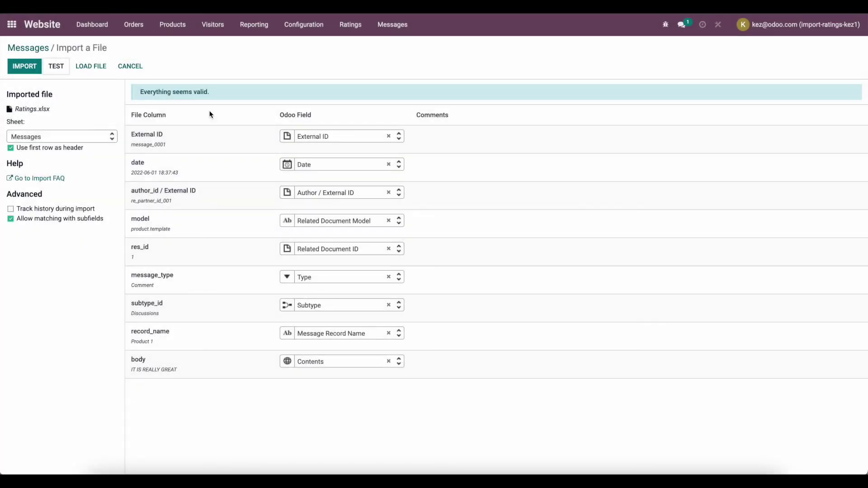
click(27, 66)
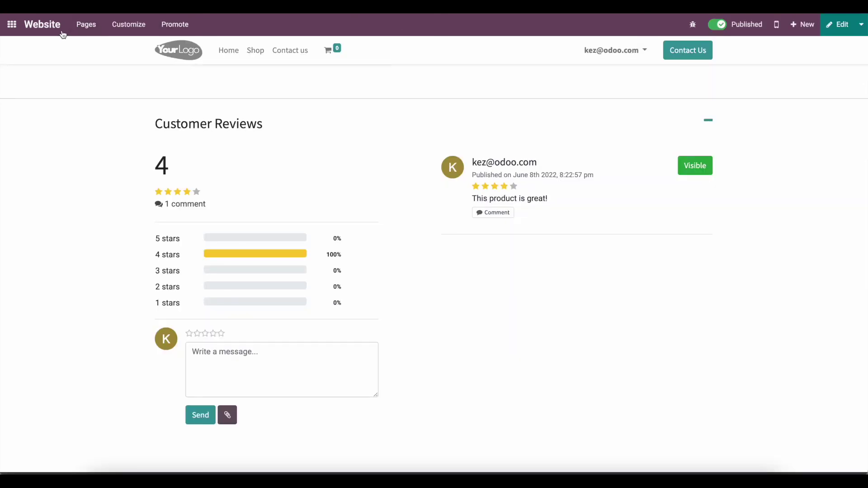
Reload the Product 1 shop page and examine its customer reviews and star rating for the imported message
key(F5)
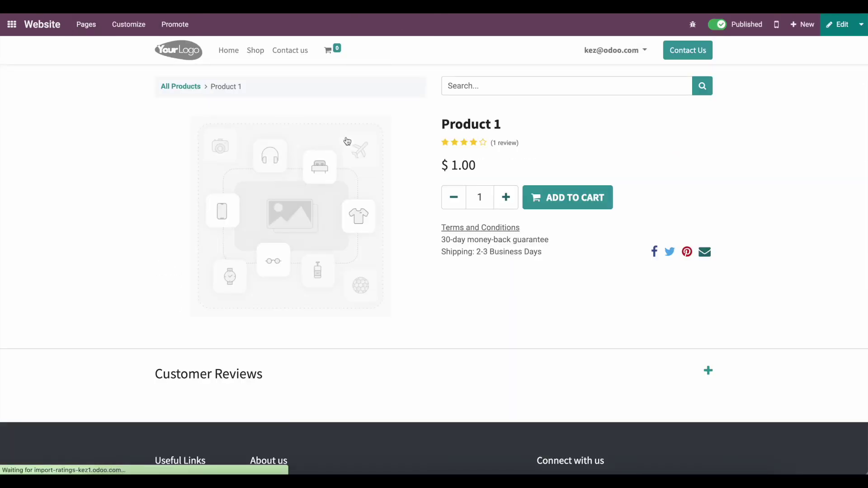
scroll(546, 368, down, 4)
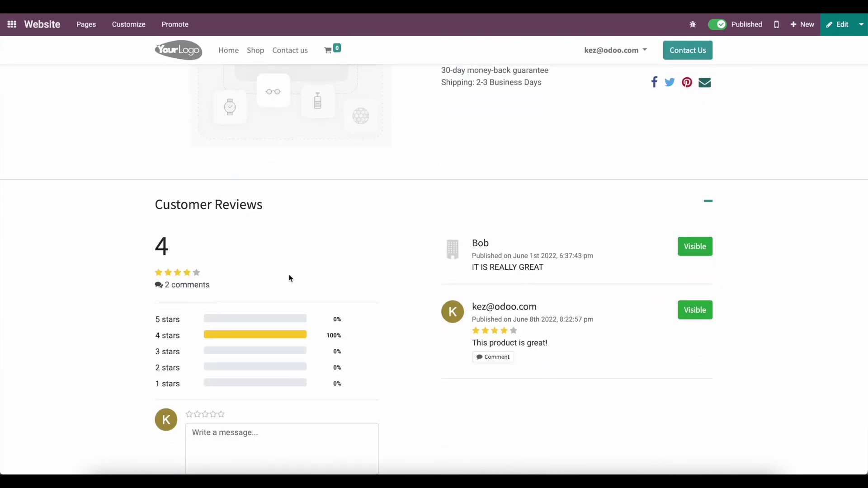
scroll(486, 257, up, 3)
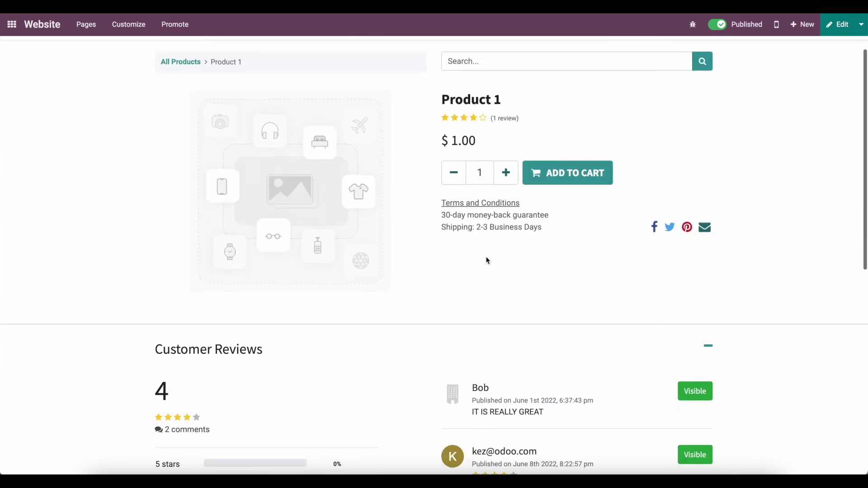
scroll(486, 257, down, 1)
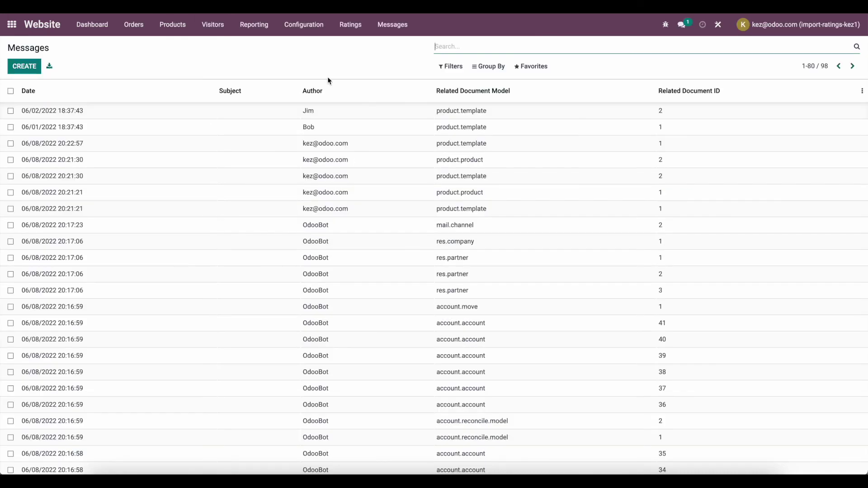
Return to the Odoo backend, upload Ratings.xlsx to the ratings import, then test and import its Ratings sheet
click(357, 28)
click(528, 68)
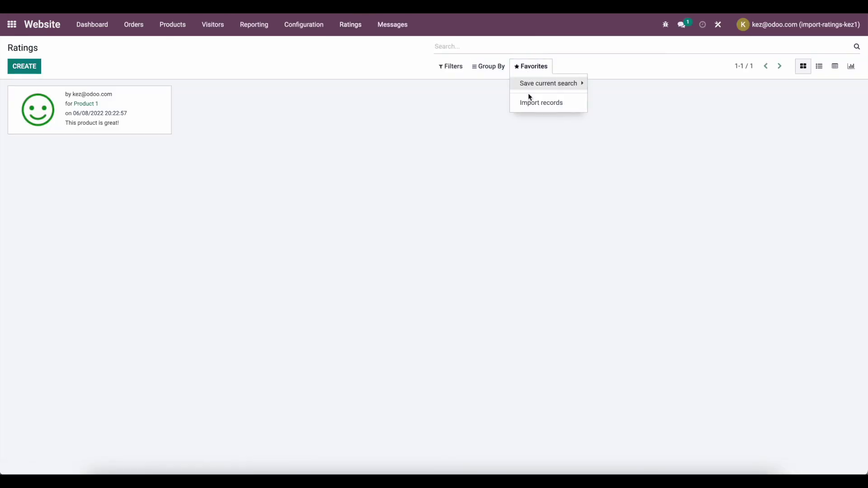
click(525, 100)
click(28, 67)
double_click(347, 198)
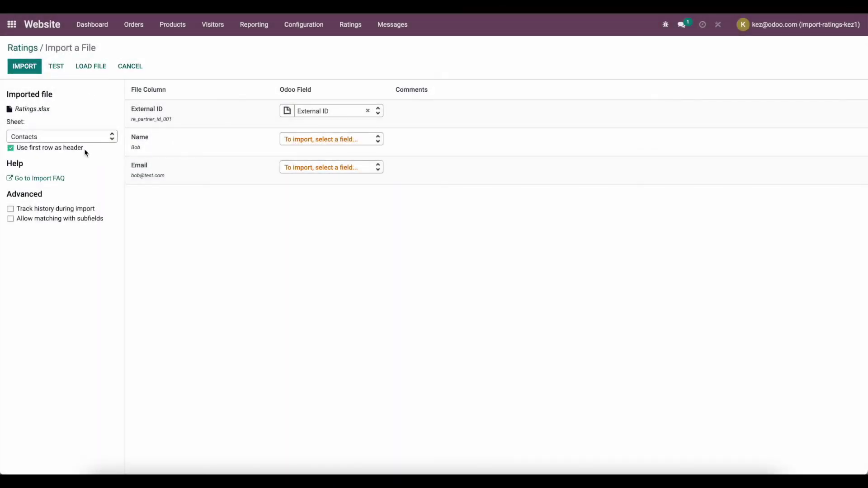
click(83, 137)
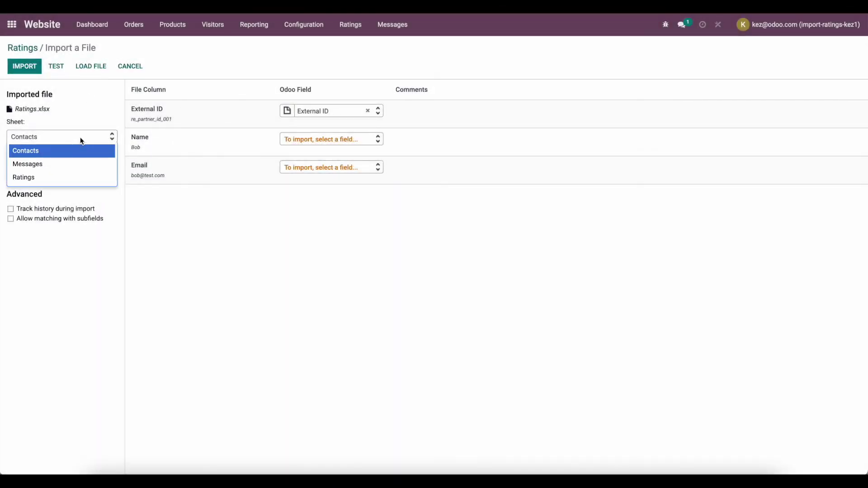
click(78, 174)
click(50, 68)
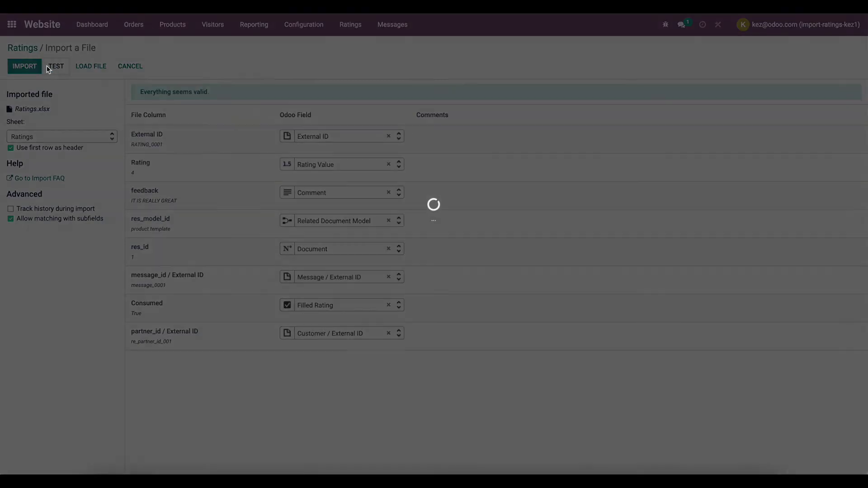
click(24, 67)
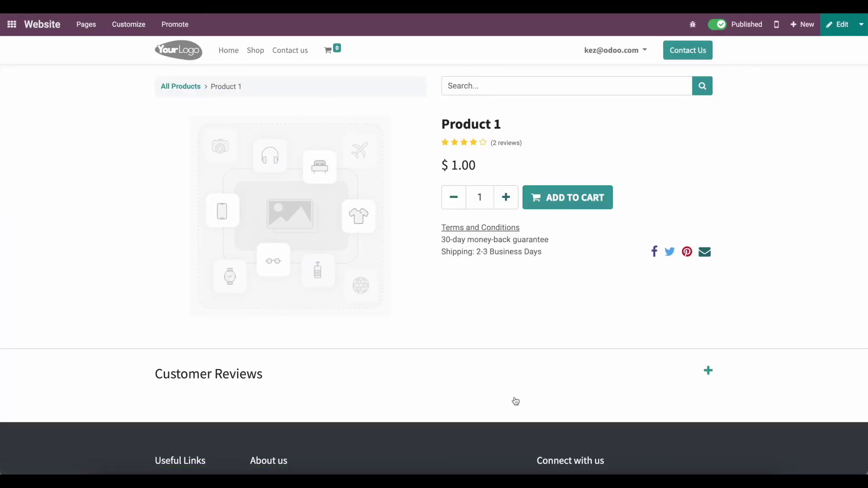
Check the imported review's author, stars and comment in the customer reviews on the Product 1 shop page
scroll(512, 381, down, 2)
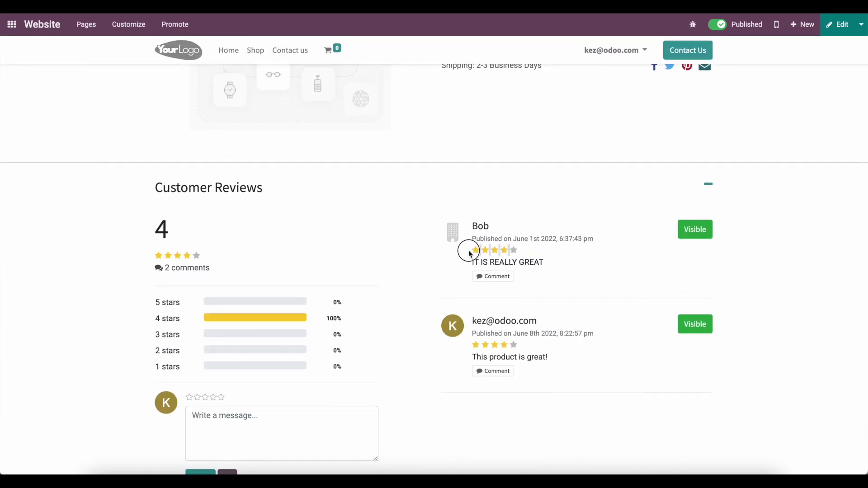
drag(470, 262, 516, 261)
scroll(480, 224, up, 4)
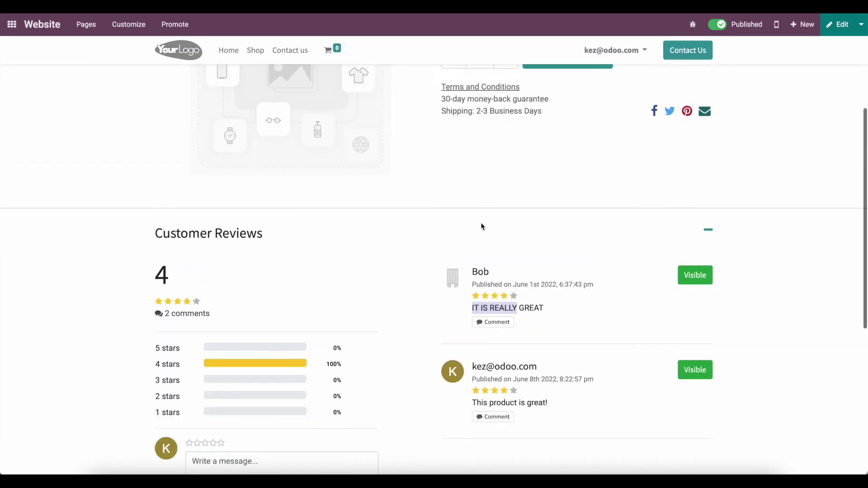
scroll(487, 135, down, 6)
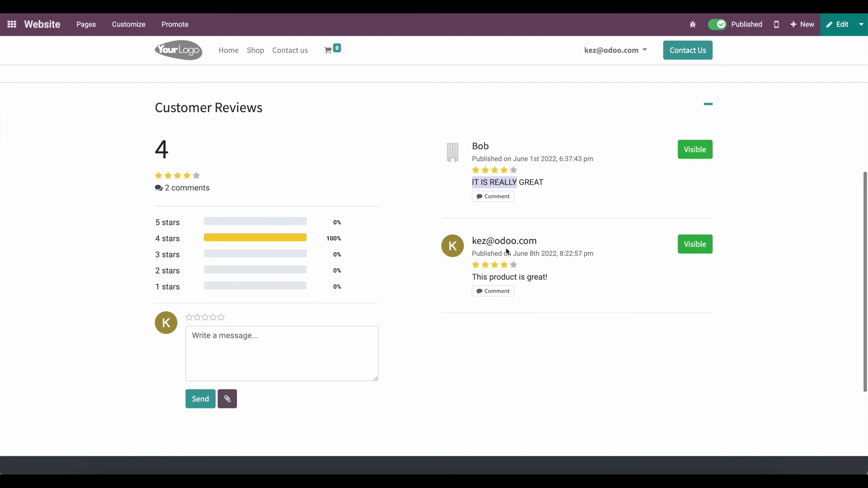
drag(529, 182, 481, 147)
click(480, 149)
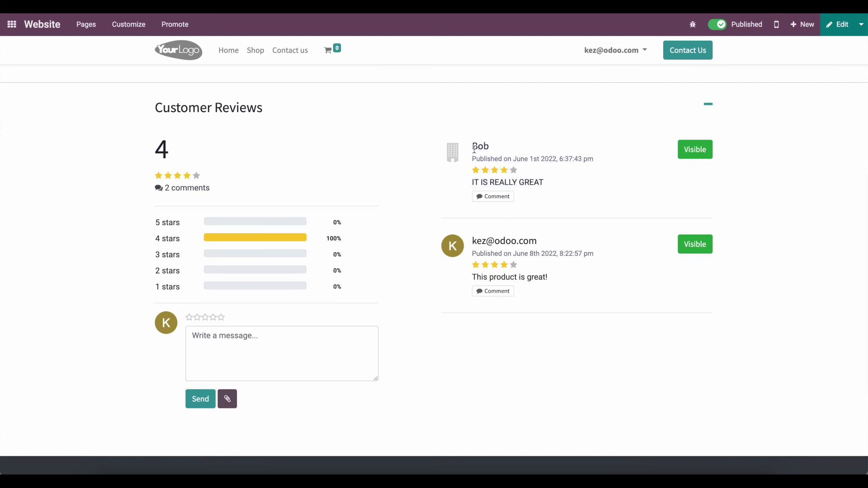
scroll(471, 150, up, 6)
Open Product 2 from the list of all products and check its imported customer review and star rating
click(184, 86)
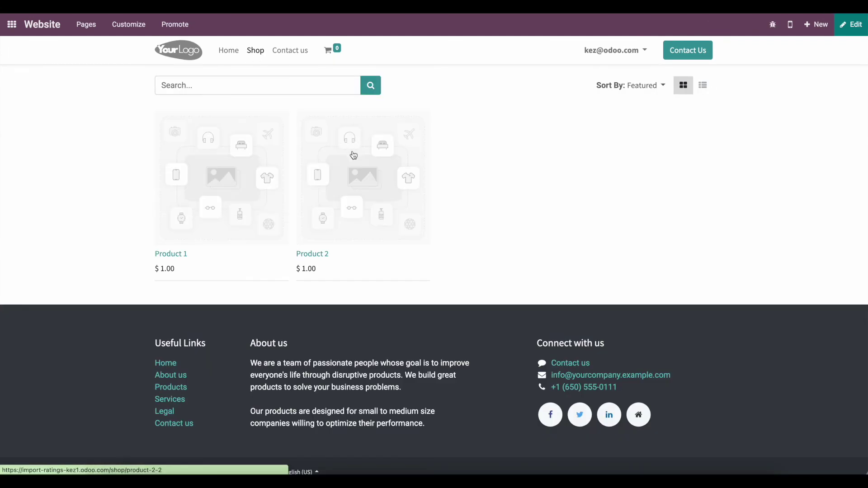
click(338, 170)
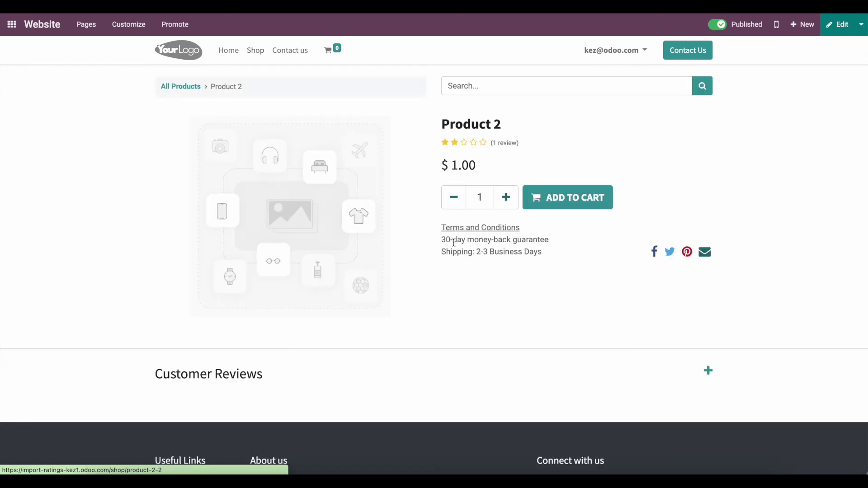
click(568, 387)
scroll(568, 386, down, 3)
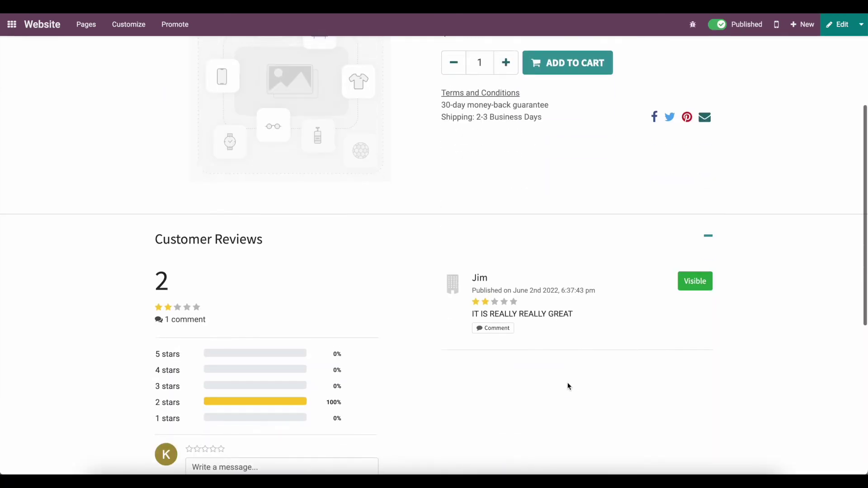
drag(553, 297, 493, 285)
click(483, 188)
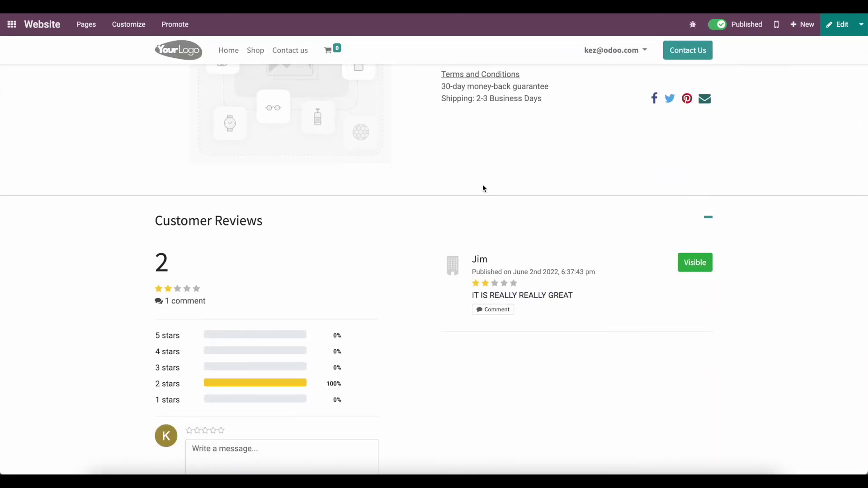
scroll(483, 188, up, 1)
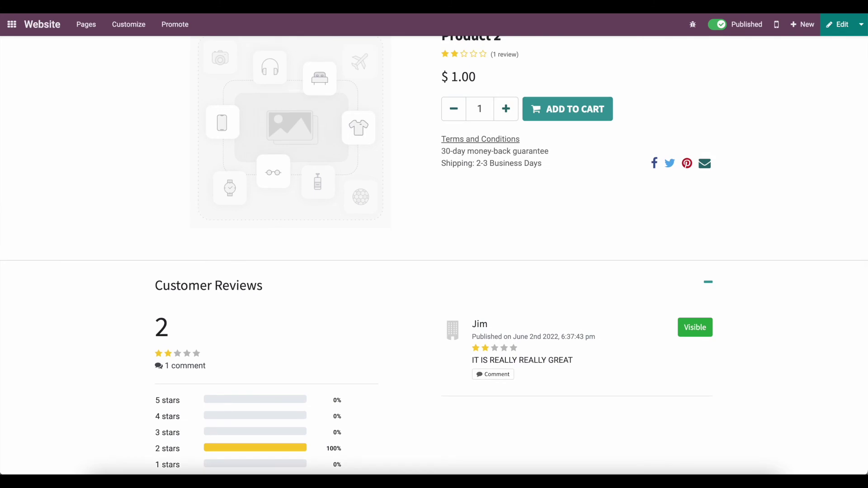